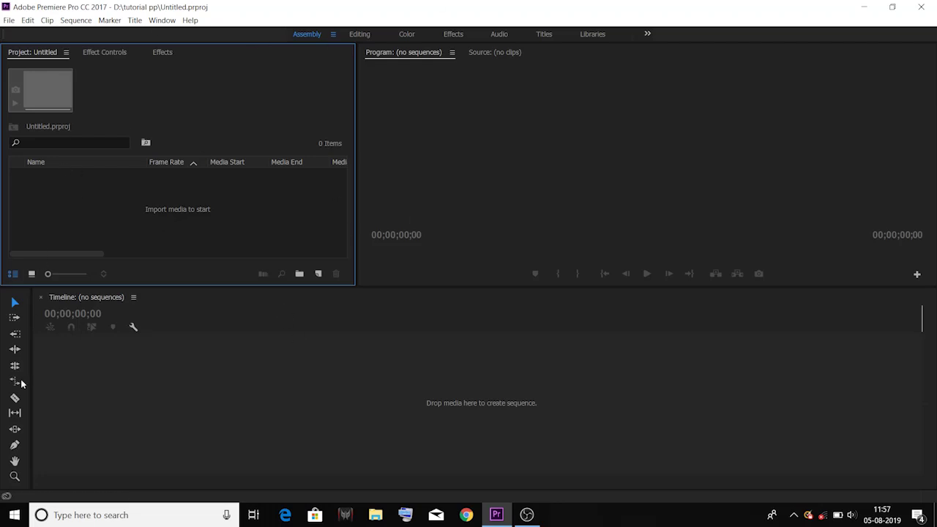
# Import the video file pubg comedy.mp4 from the edited videos folder into the project.
pyautogui.doubleClick(76, 216)
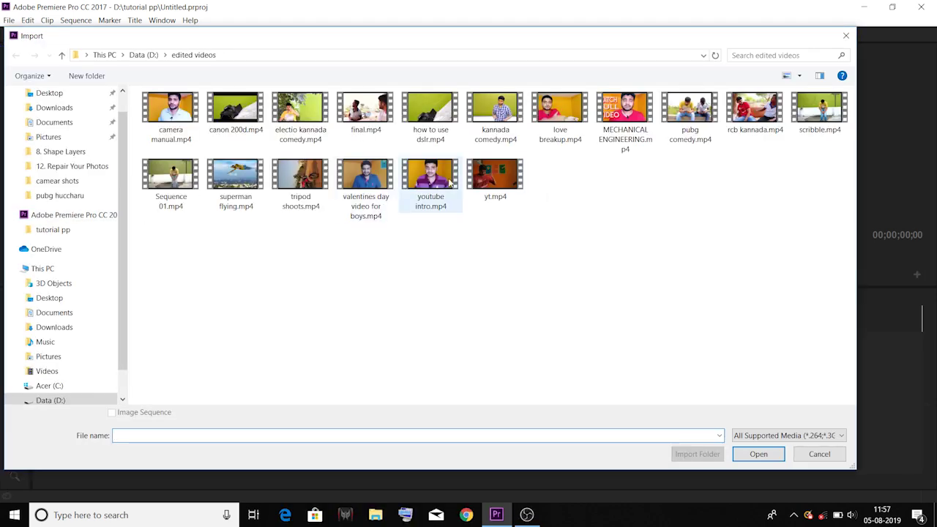
pyautogui.click(699, 132)
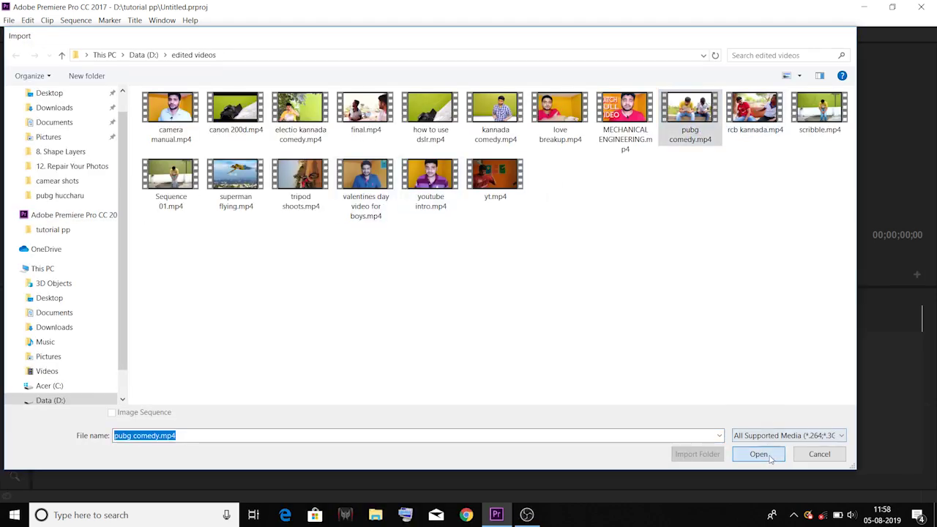
pyautogui.click(765, 454)
pyautogui.click(59, 233)
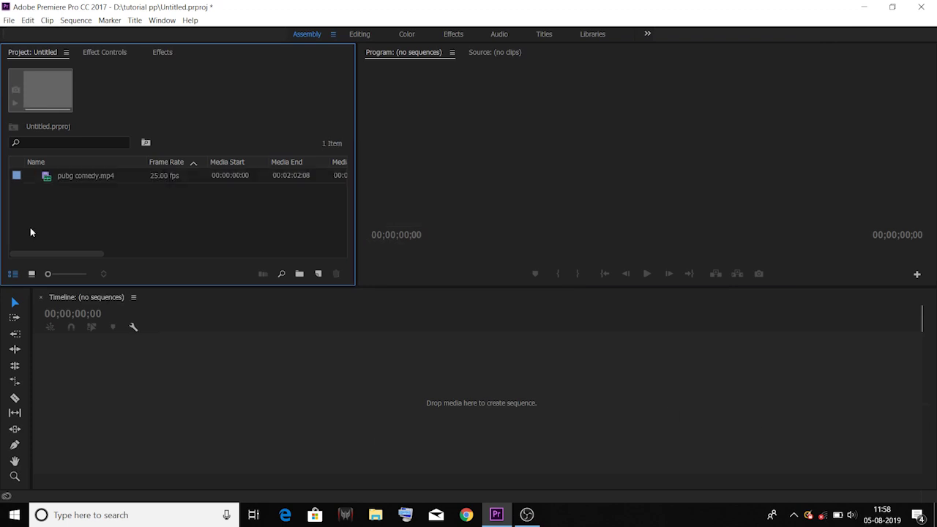
# Create a sequence from the pubg comedy.mp4 clip, with its video on V1 starting at the beginning.
pyautogui.moveTo(51, 178); pyautogui.dragTo(311, 364)
pyautogui.moveTo(311, 328); pyautogui.dragTo(120, 359)
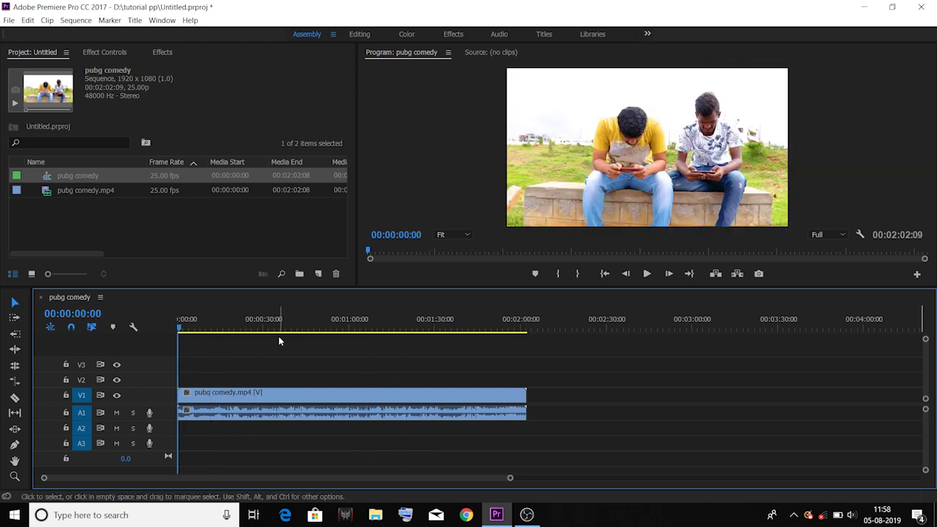
pyautogui.moveTo(189, 328); pyautogui.dragTo(132, 326)
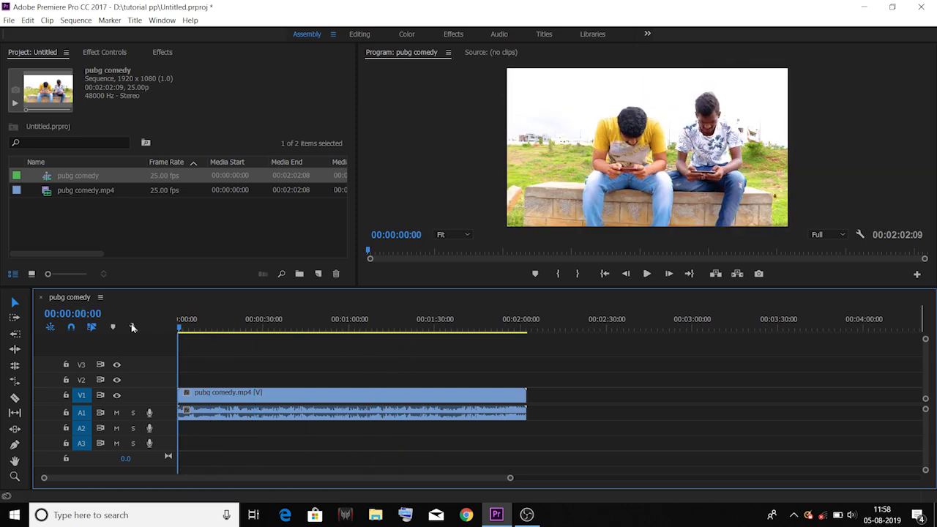
# Create a 1920 x 1080 title named Title 01 at 25 fps and enter the person's first name in capitals as its text.
pyautogui.click(318, 273)
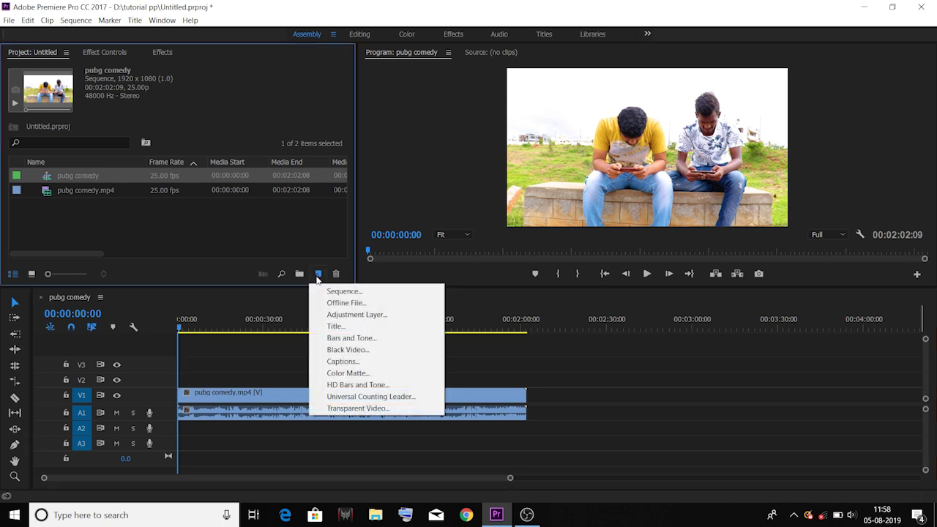
pyautogui.click(334, 327)
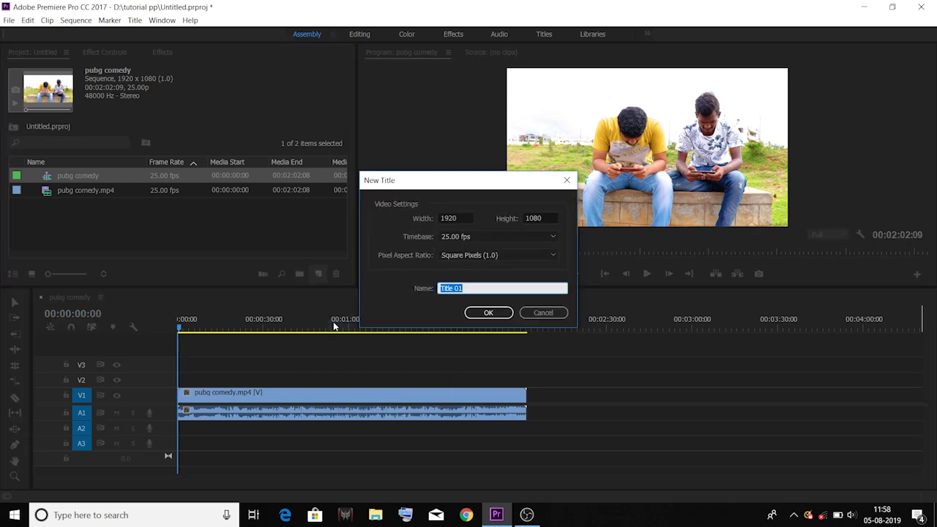
pyautogui.click(496, 312)
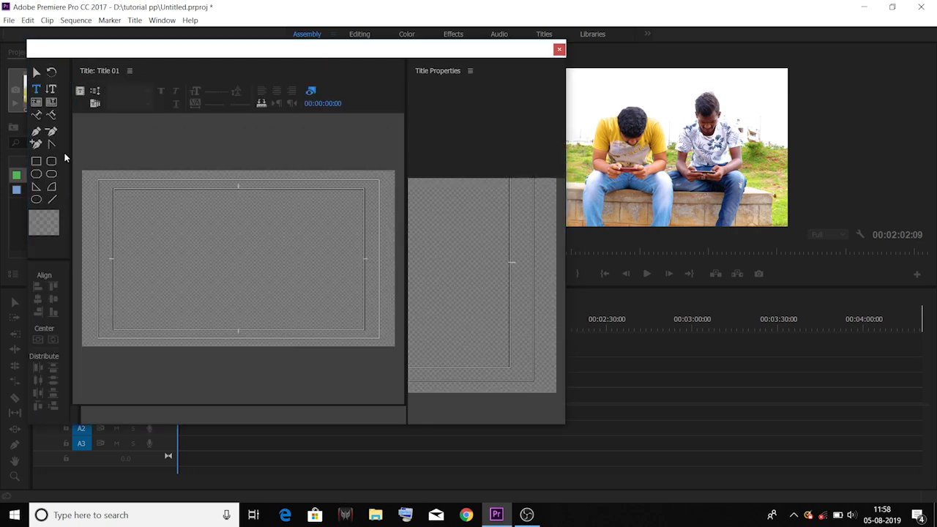
pyautogui.click(36, 91)
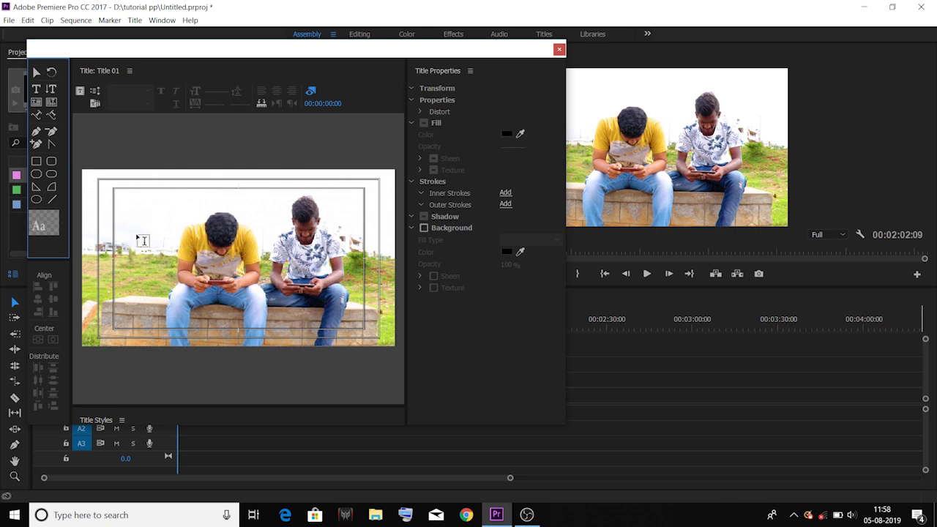
pyautogui.click(121, 259)
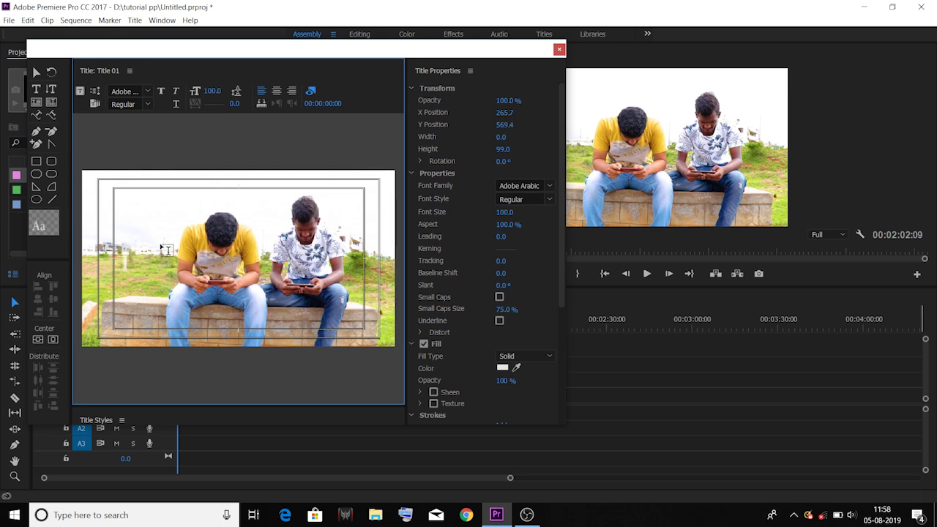
pyautogui.write('CHETHAN')
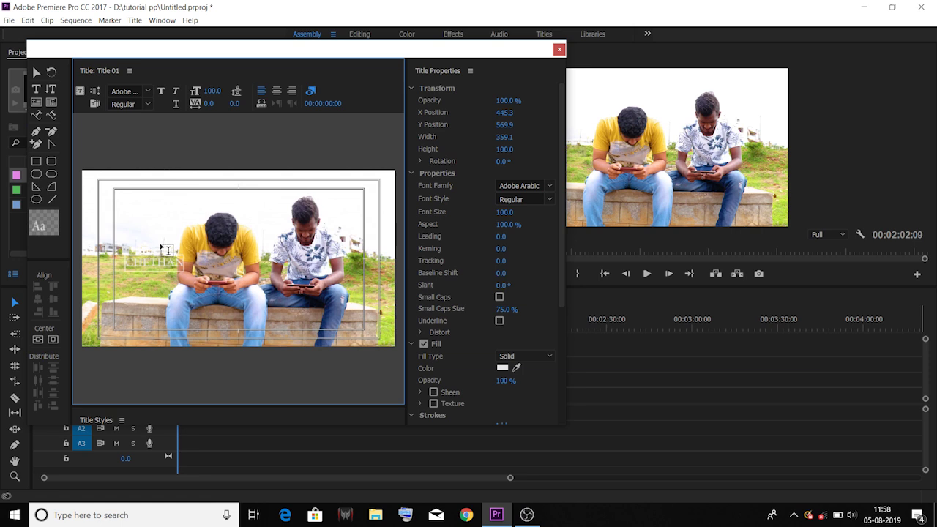
# Set the title text's font family to Prototype.
pyautogui.click(123, 90)
pyautogui.write('Prototype')
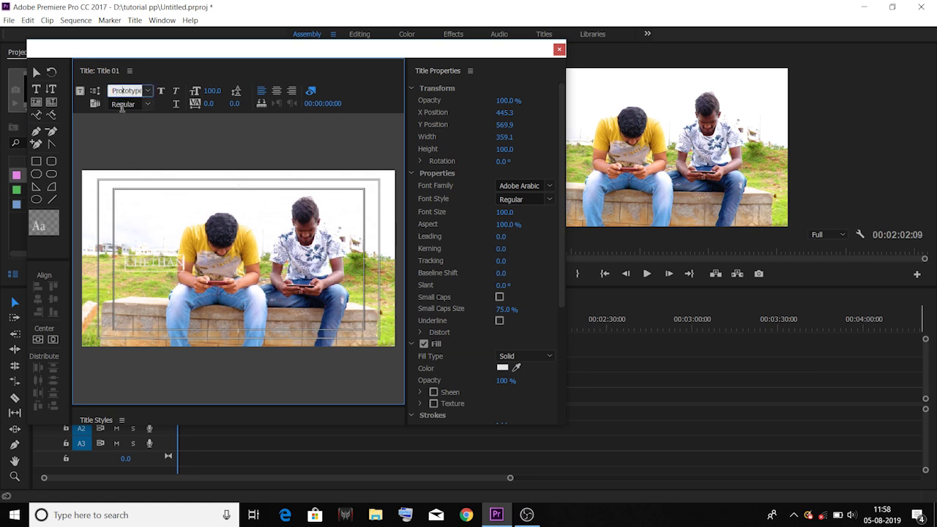
pyautogui.press('Return')
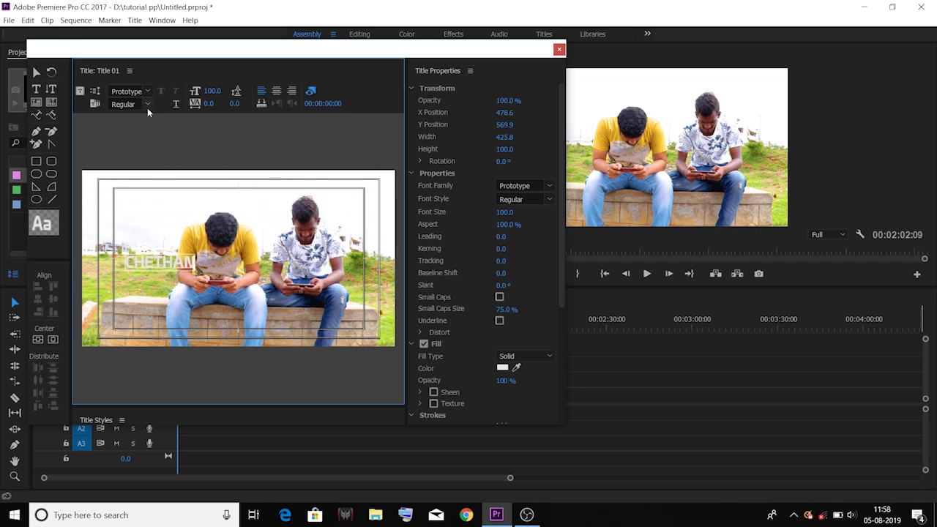
# Enlarge the title text to about 1594 wide and 444 high, centre it over the frame, and close the title editor.
pyautogui.click(35, 74)
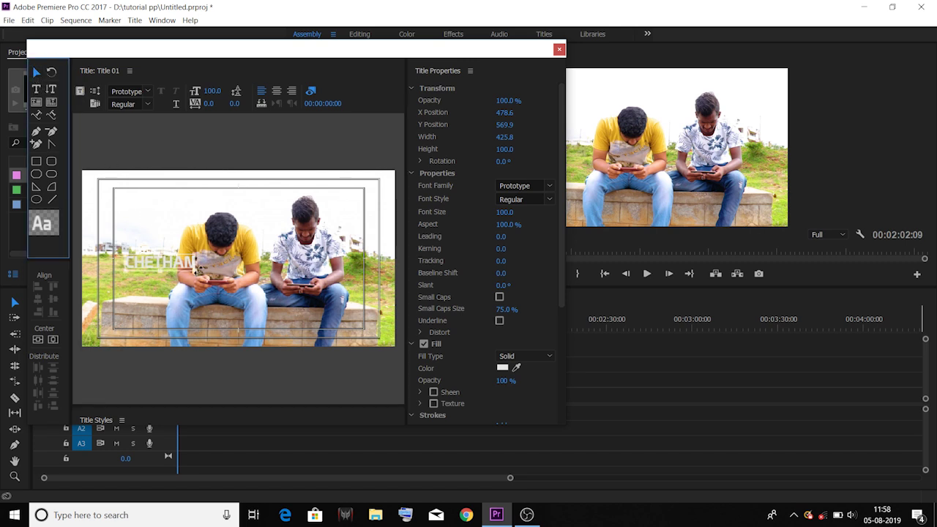
pyautogui.moveTo(196, 271); pyautogui.dragTo(366, 336)
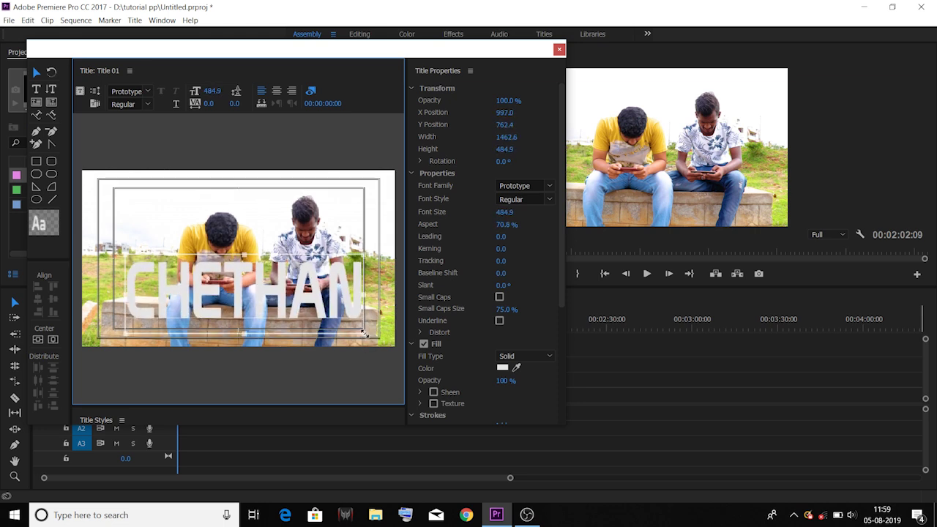
pyautogui.moveTo(341, 276); pyautogui.dragTo(334, 322)
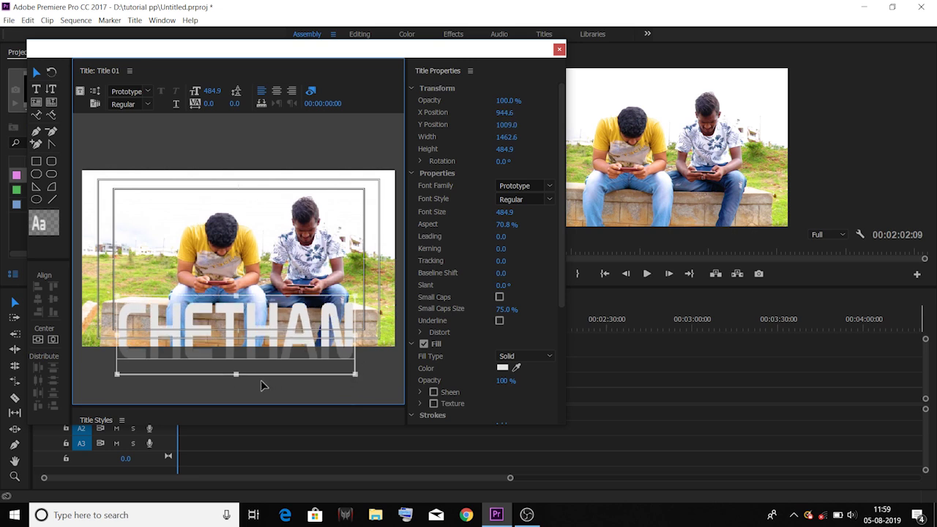
pyautogui.moveTo(158, 329); pyautogui.dragTo(166, 278)
pyautogui.moveTo(126, 322); pyautogui.dragTo(106, 315)
pyautogui.moveTo(183, 284)
pyautogui.mouseDown()
pyautogui.moveTo(184, 219)
pyautogui.moveTo(196, 326)
pyautogui.moveTo(187, 276)
pyautogui.mouseUp()
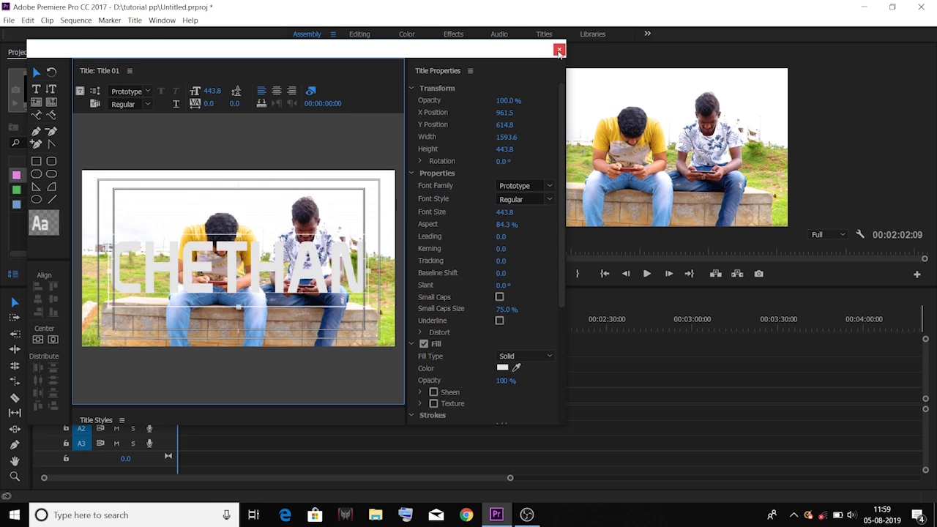
pyautogui.click(559, 50)
# Place Title 01 on V2 at the start of the sequence and extend it to about 20 seconds.
pyautogui.moveTo(50, 177); pyautogui.dragTo(185, 380)
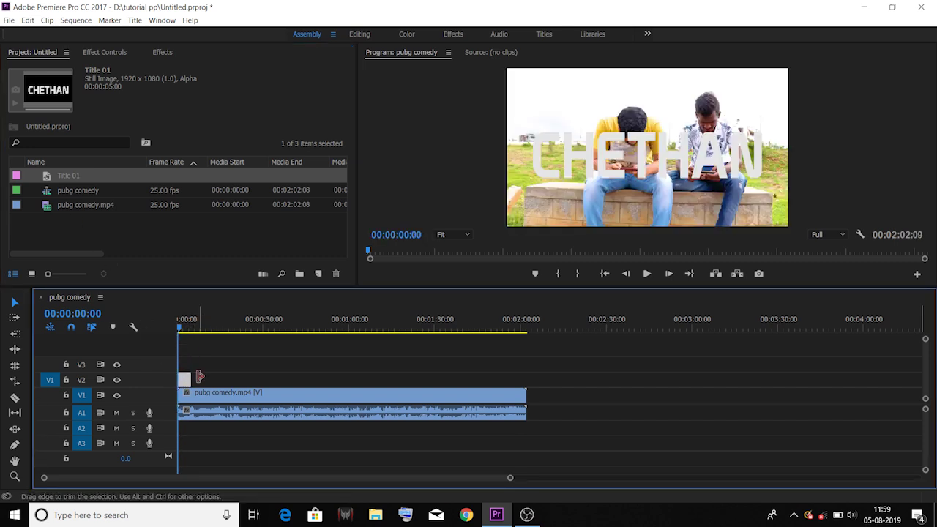
pyautogui.moveTo(191, 379); pyautogui.dragTo(232, 367)
pyautogui.moveTo(184, 329)
pyautogui.mouseDown()
pyautogui.moveTo(208, 332)
pyautogui.moveTo(199, 331)
pyautogui.mouseUp()
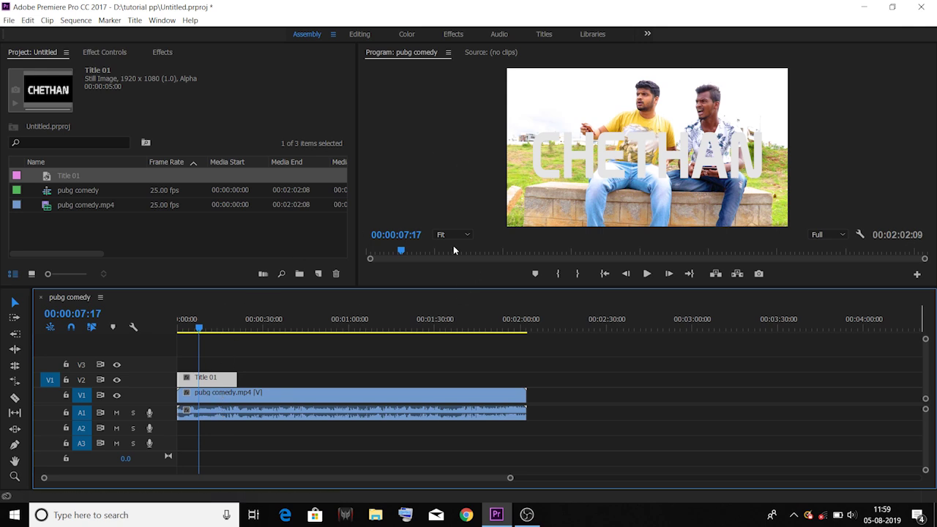
# Find the Track Matte Key effect and apply it to the pubg comedy.mp4 clip on V1.
pyautogui.click(247, 395)
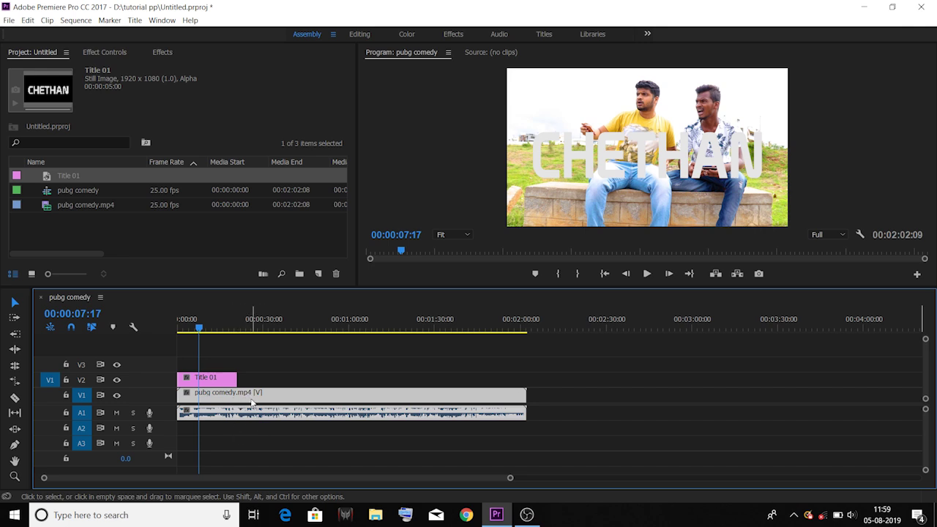
pyautogui.click(155, 50)
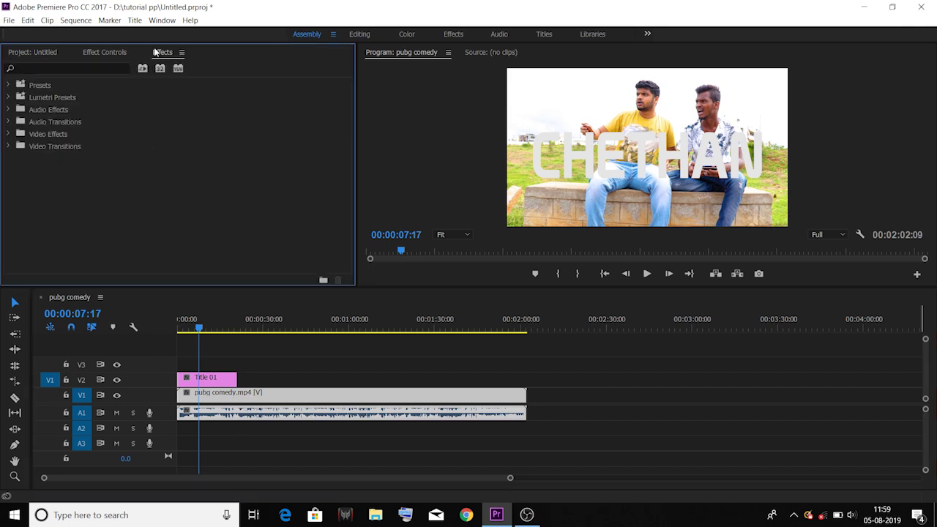
pyautogui.click(31, 67)
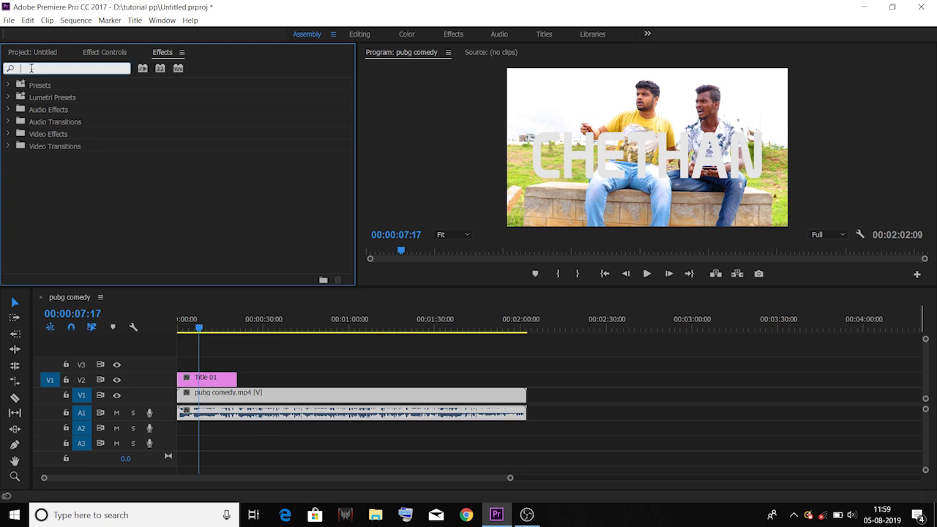
pyautogui.write('TRACK')
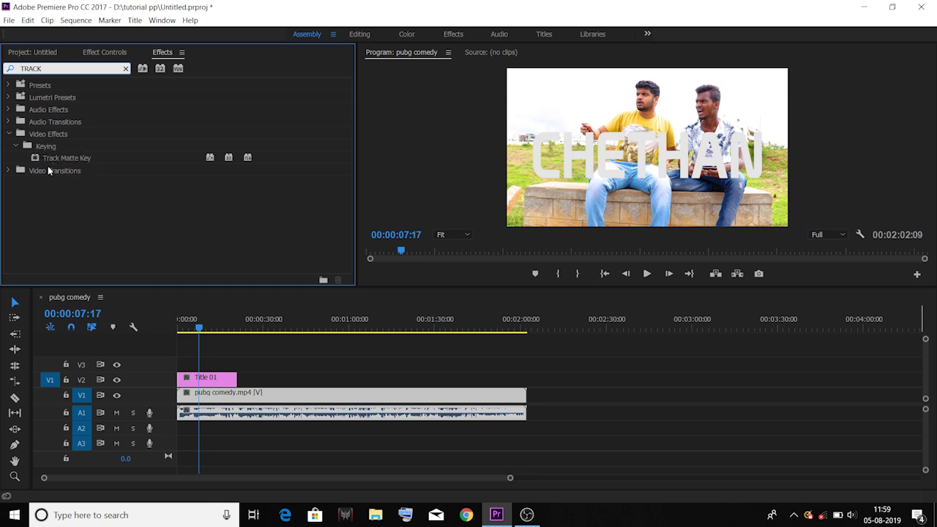
pyautogui.moveTo(35, 161); pyautogui.dragTo(311, 402)
pyautogui.moveTo(202, 327)
pyautogui.mouseDown()
pyautogui.moveTo(213, 327)
pyautogui.moveTo(199, 327)
pyautogui.mouseUp()
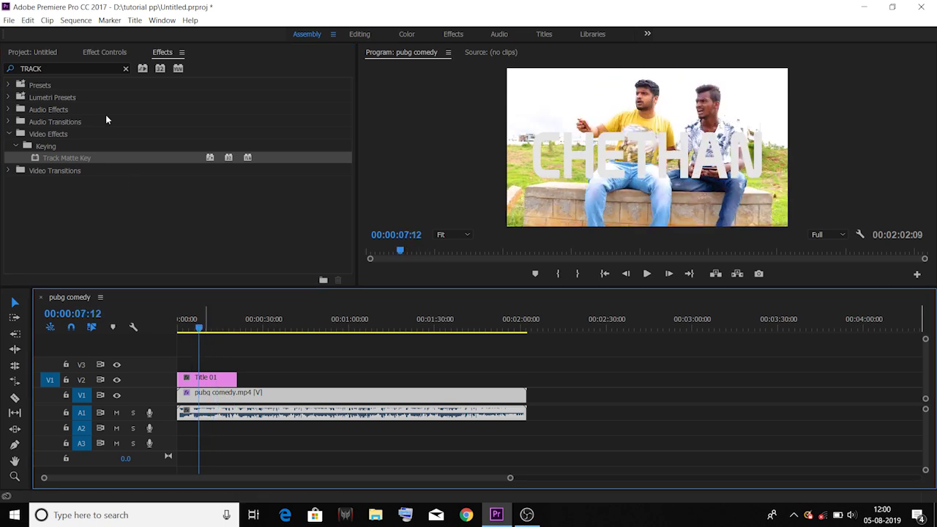
# Set the Track Matte Key's matte to Video 2 for the pubg comedy.mp4 clip.
pyautogui.click(110, 54)
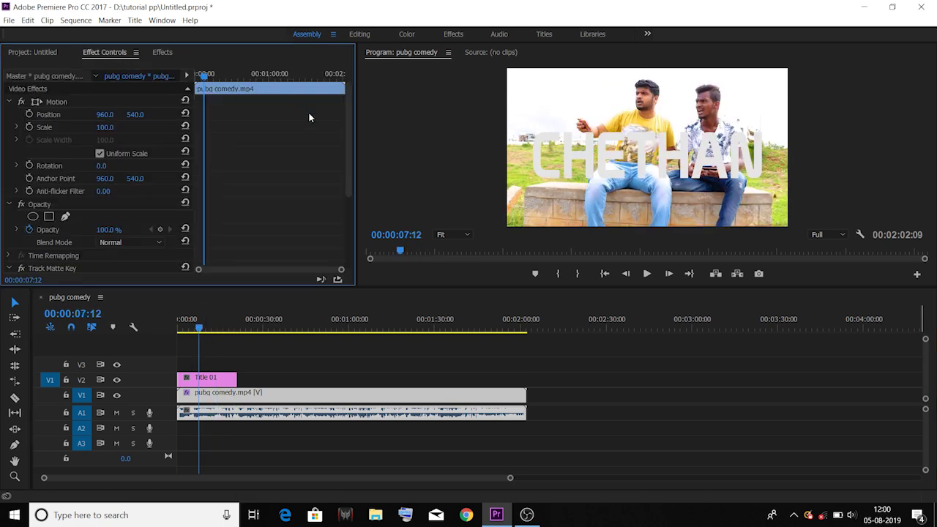
pyautogui.moveTo(349, 139); pyautogui.dragTo(340, 229)
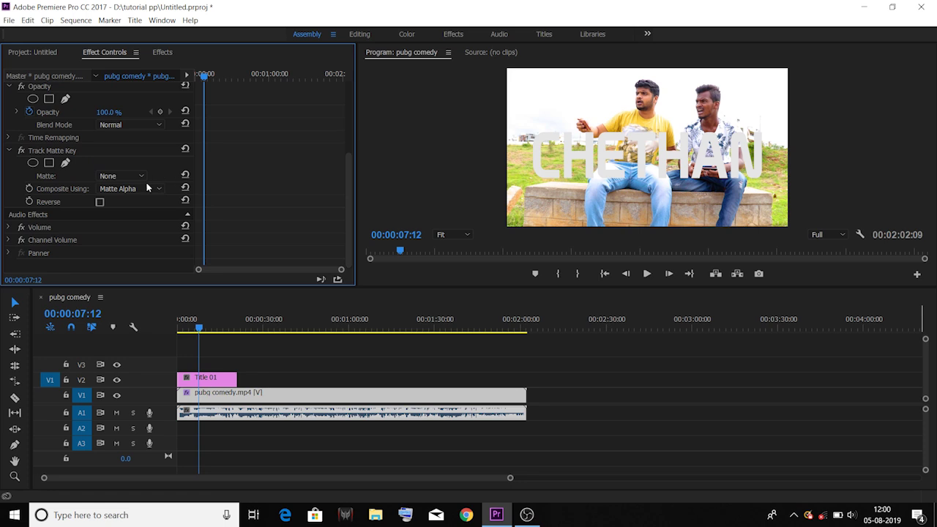
pyautogui.click(162, 53)
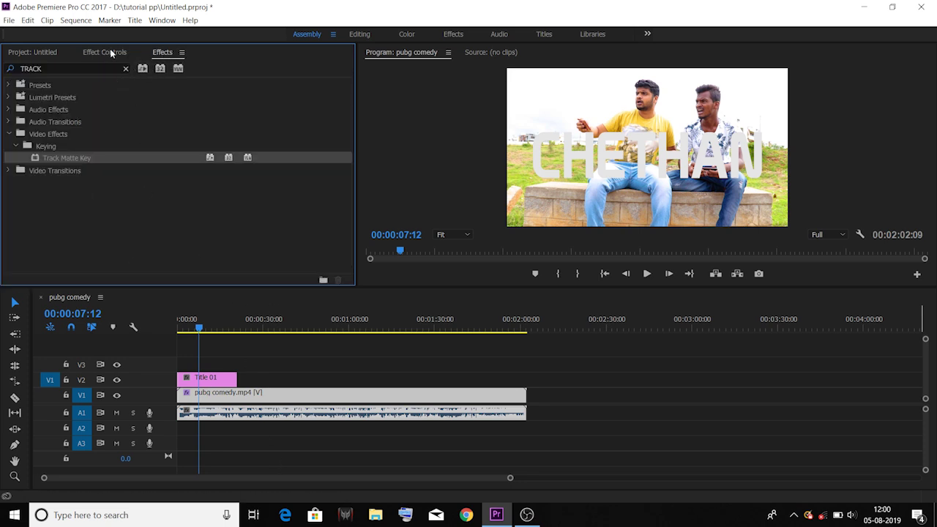
pyautogui.click(113, 53)
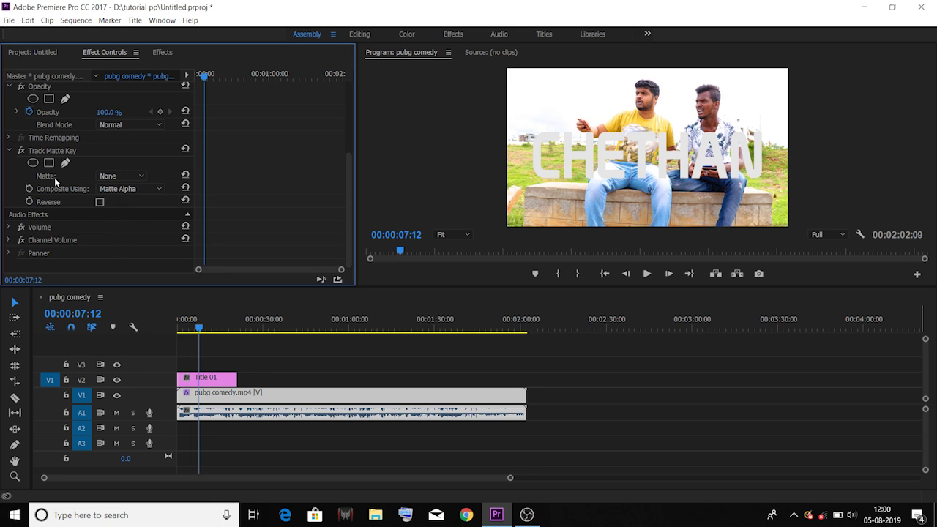
pyautogui.click(206, 382)
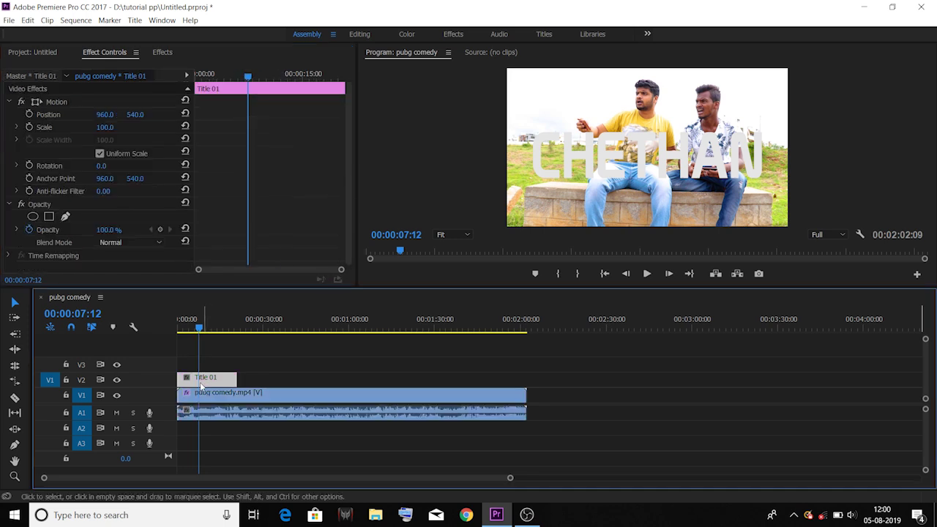
pyautogui.click(84, 382)
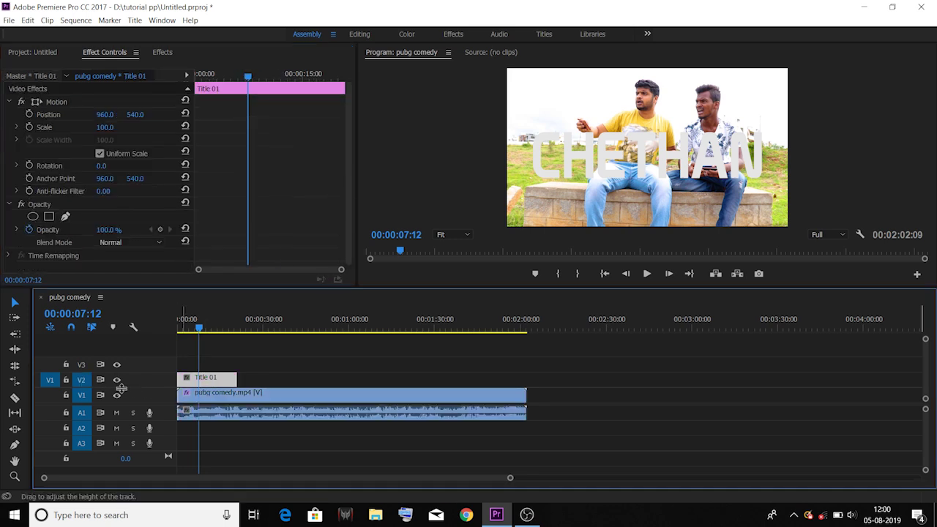
pyautogui.click(216, 400)
pyautogui.click(216, 379)
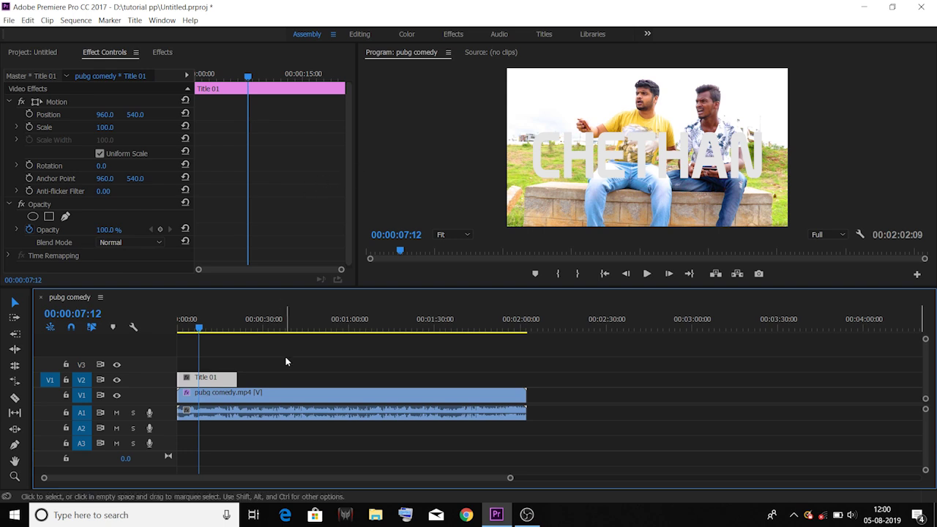
pyautogui.click(219, 399)
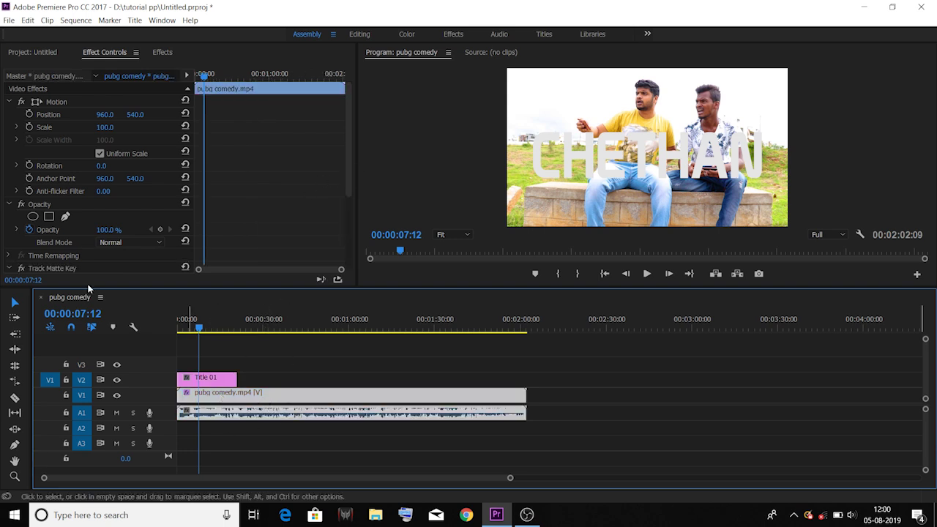
pyautogui.moveTo(351, 179); pyautogui.dragTo(336, 243)
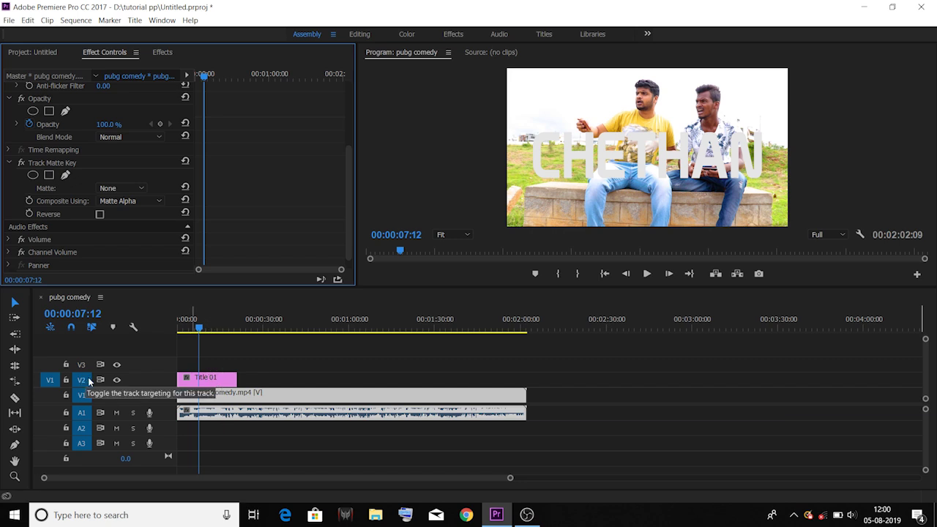
pyautogui.click(126, 190)
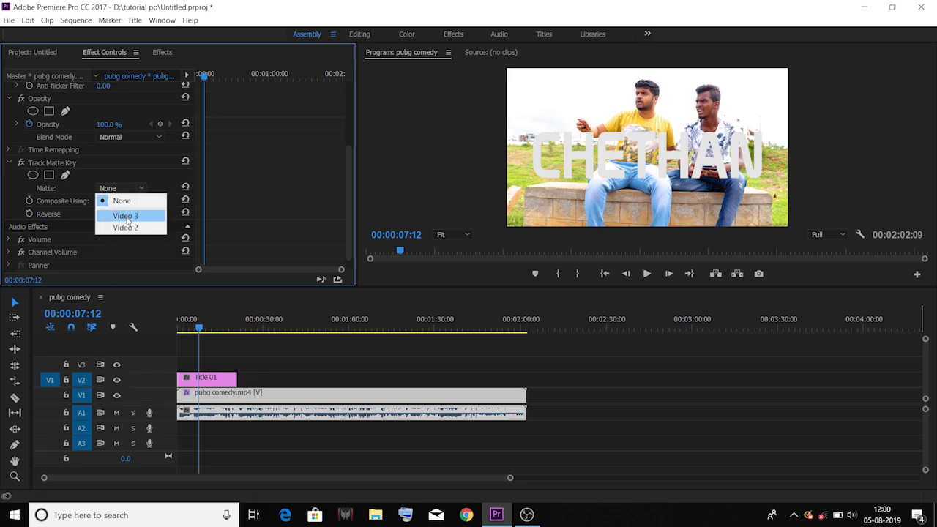
pyautogui.click(126, 229)
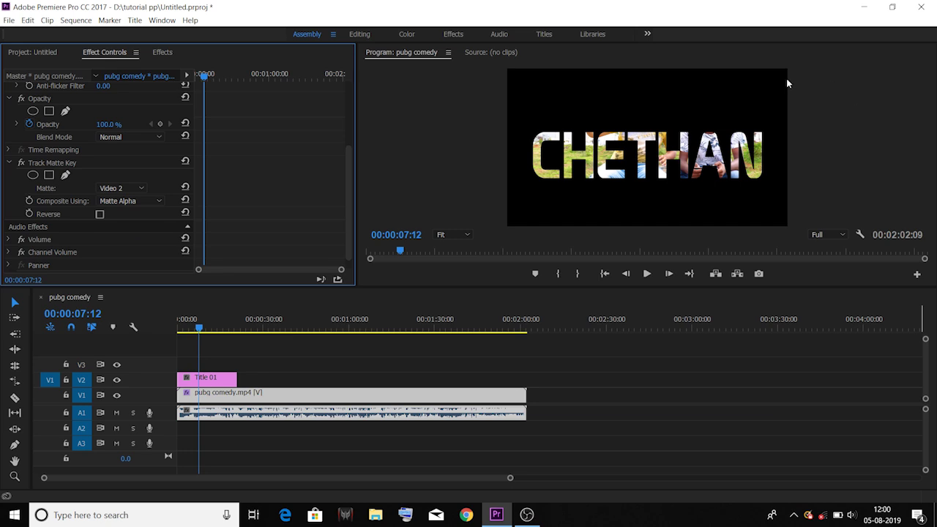
# Try the Track Matte Key's Reverse option on the pubg comedy.mp4 clip, restore it, and move the playhead to 00:00:07:06.
pyautogui.click(100, 216)
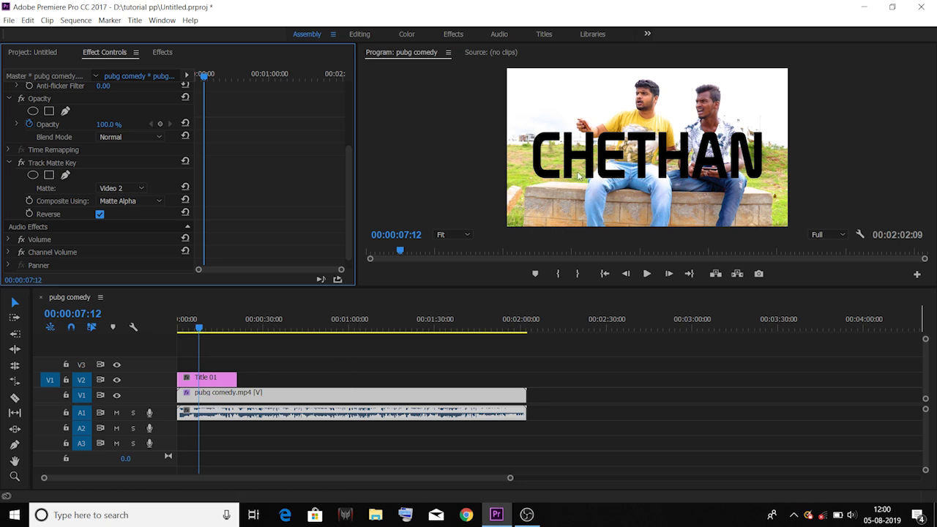
pyautogui.click(100, 215)
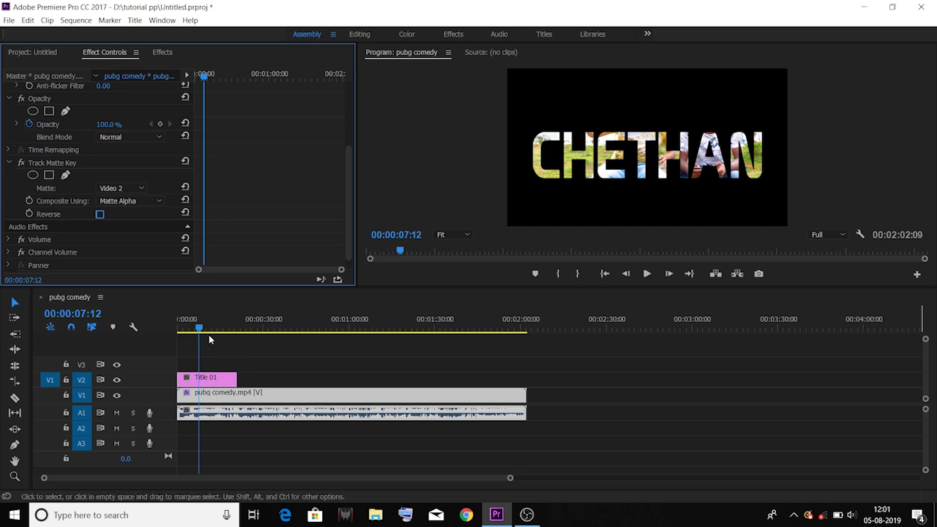
pyautogui.moveTo(201, 327)
pyautogui.mouseDown()
pyautogui.moveTo(214, 327)
pyautogui.moveTo(182, 328)
pyautogui.moveTo(212, 331)
pyautogui.moveTo(192, 331)
pyautogui.moveTo(210, 331)
pyautogui.moveTo(198, 339)
pyautogui.mouseUp()
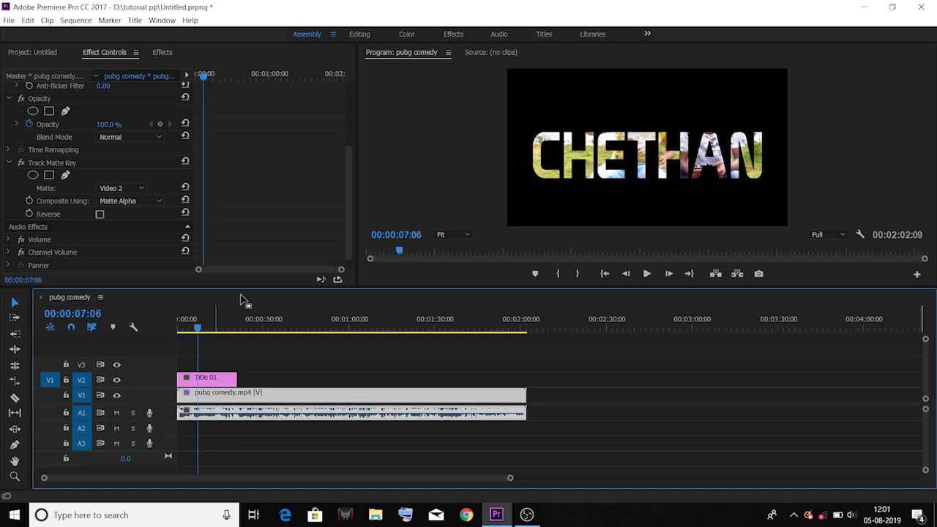
# Animate Title 01's Position from a keyframe at 00:00:04:01, shifting it to 1099 horizontally and further down at 00:00:08:08, and preview from the start.
pyautogui.moveTo(351, 202); pyautogui.dragTo(349, 144)
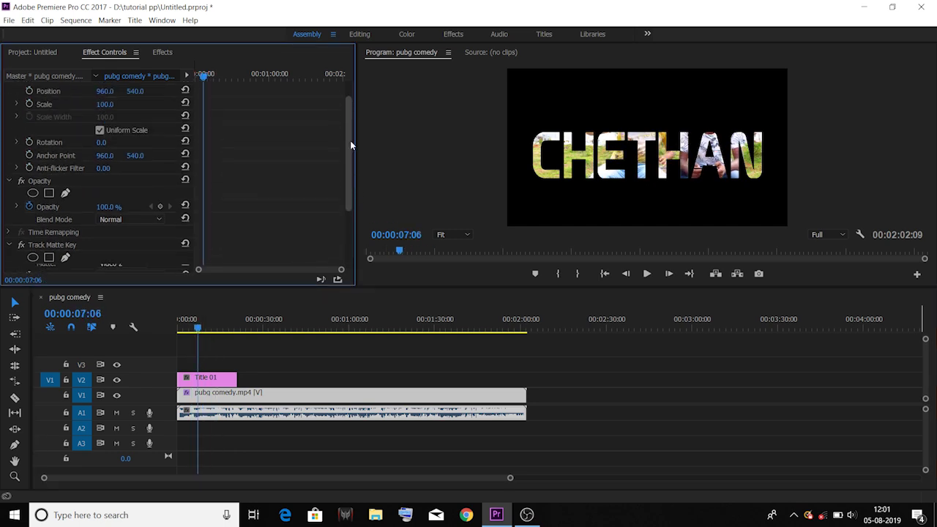
pyautogui.click(205, 382)
pyautogui.moveTo(197, 329); pyautogui.dragTo(214, 332)
pyautogui.moveTo(202, 331); pyautogui.dragTo(191, 330)
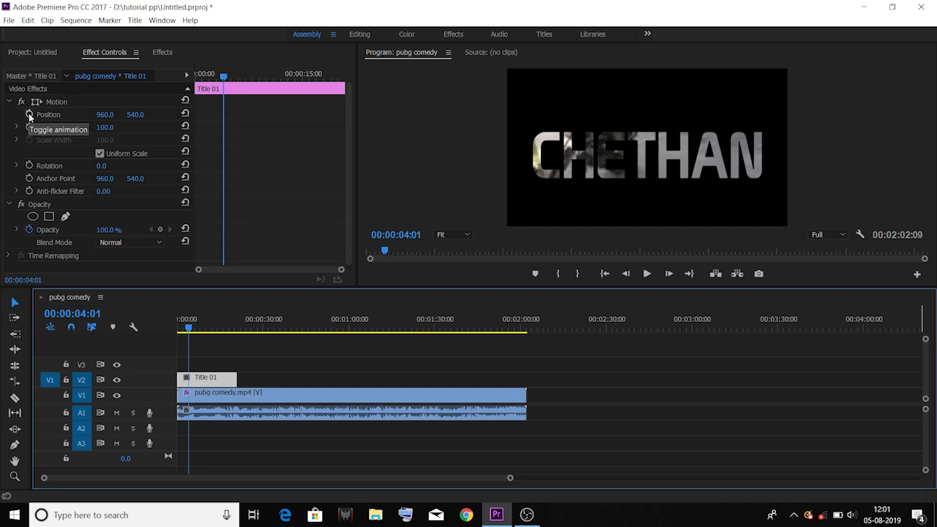
pyautogui.click(29, 115)
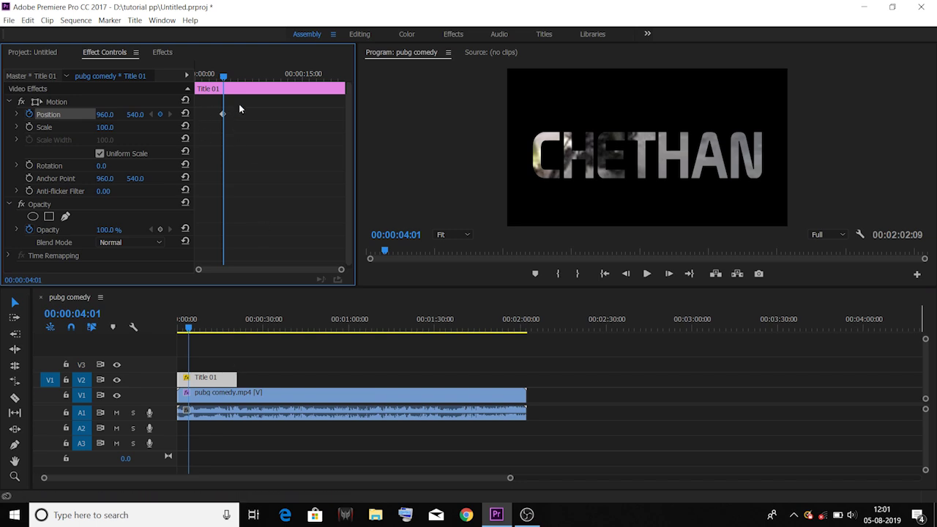
pyautogui.moveTo(212, 322); pyautogui.dragTo(201, 322)
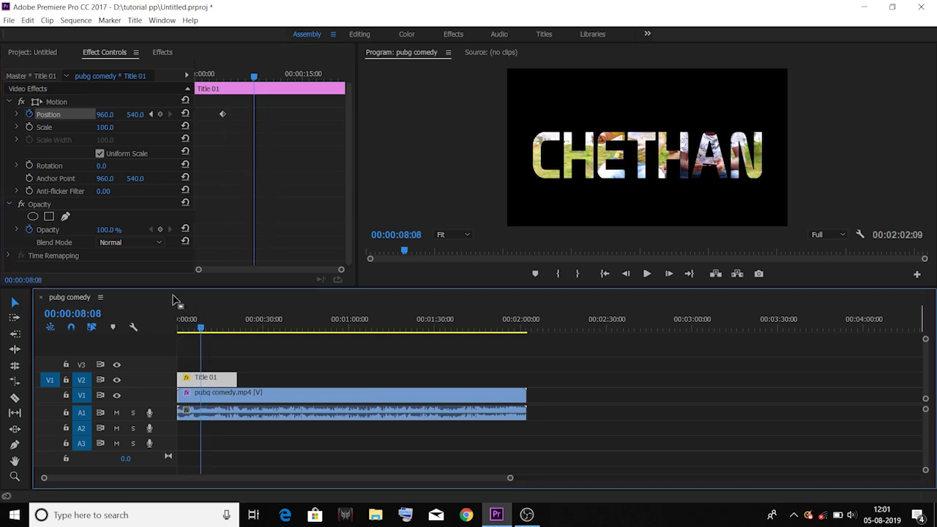
pyautogui.moveTo(104, 116); pyautogui.dragTo(129, 115)
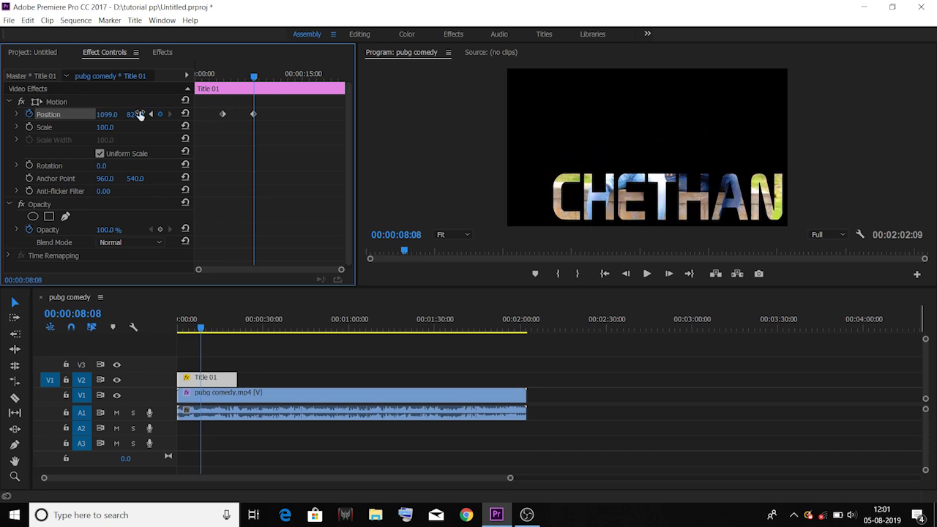
pyautogui.moveTo(202, 331); pyautogui.dragTo(179, 335)
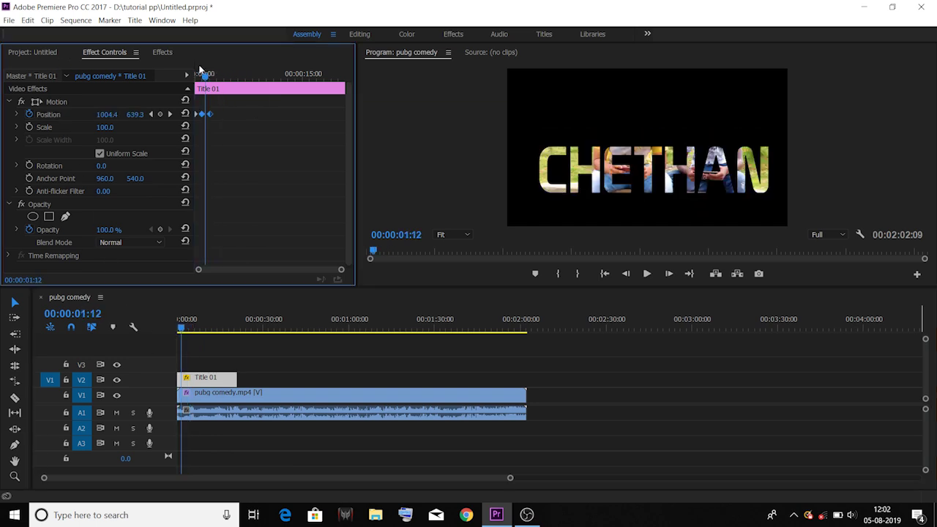
pyautogui.click(193, 73)
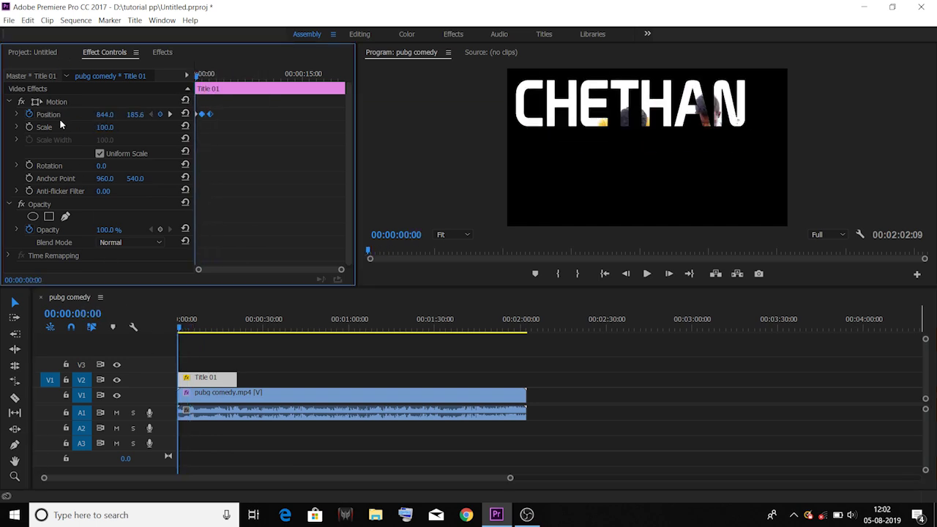
# Reset Title 01's Position to the frame centre and delete all its Position keyframes.
pyautogui.click(186, 114)
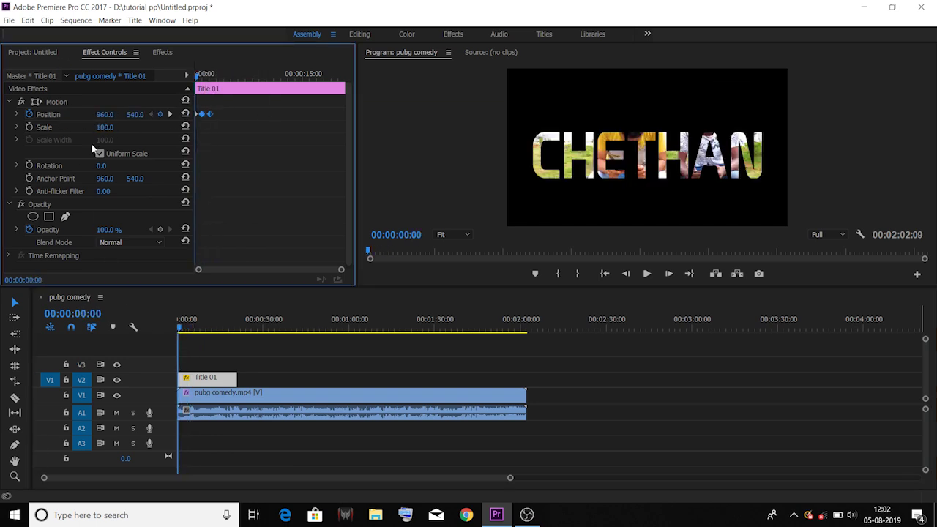
pyautogui.click(29, 114)
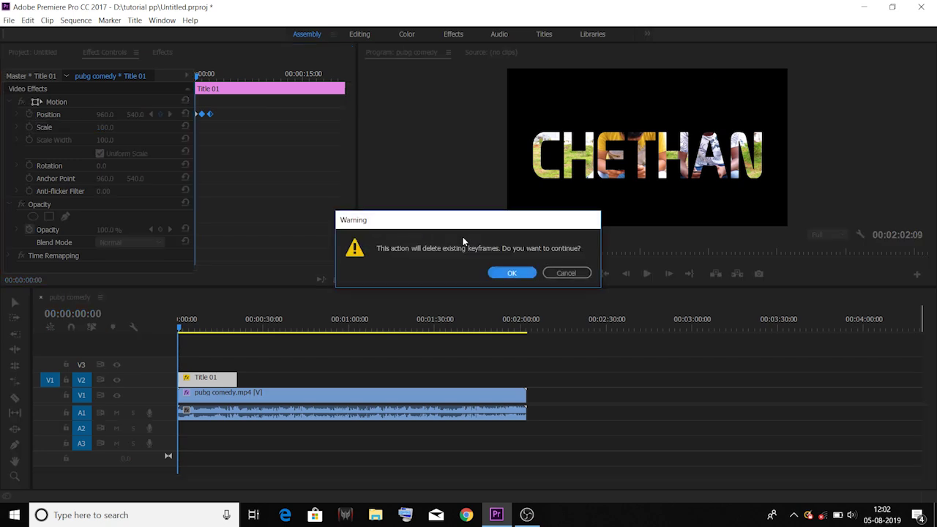
pyautogui.click(530, 277)
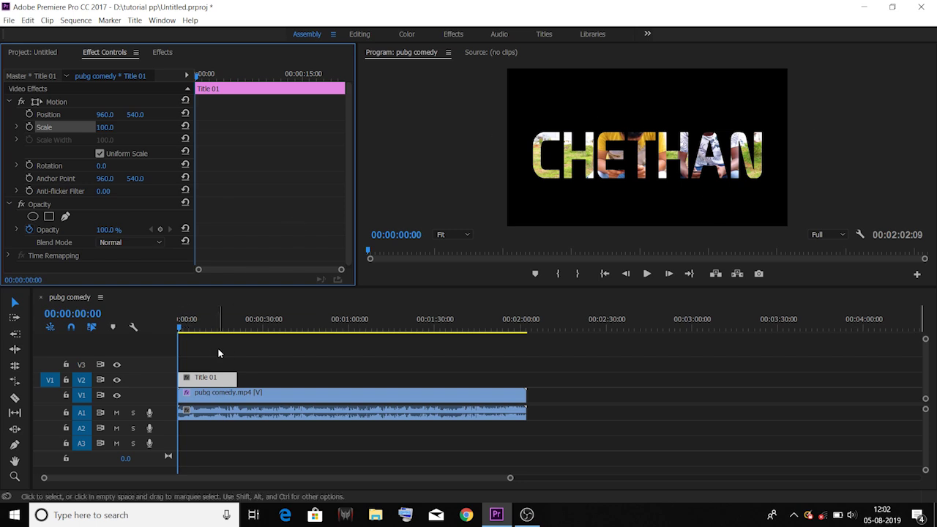
# Add starting Position and Scale keyframes to Title 01 at 00:00:08:08.
pyautogui.moveTo(183, 329); pyautogui.dragTo(203, 331)
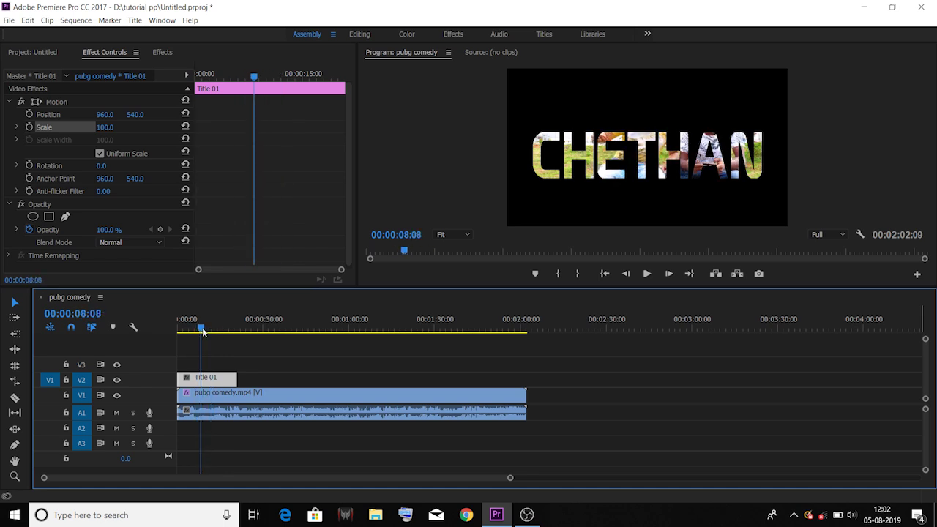
pyautogui.click(30, 115)
pyautogui.click(29, 128)
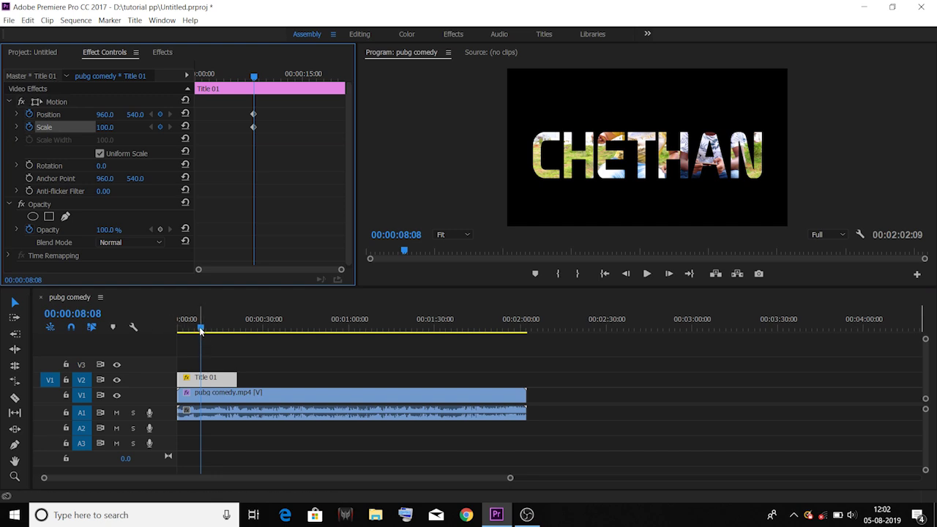
# Ten frames further, at 00:00:08:18, set Title 01's Scale to 5133 and its Position to 2754, 2243 so the video fills the frame.
pyautogui.press('Right')
pyautogui.press('Right')
pyautogui.press('Right')
pyautogui.press('Right')
pyautogui.press('Right')
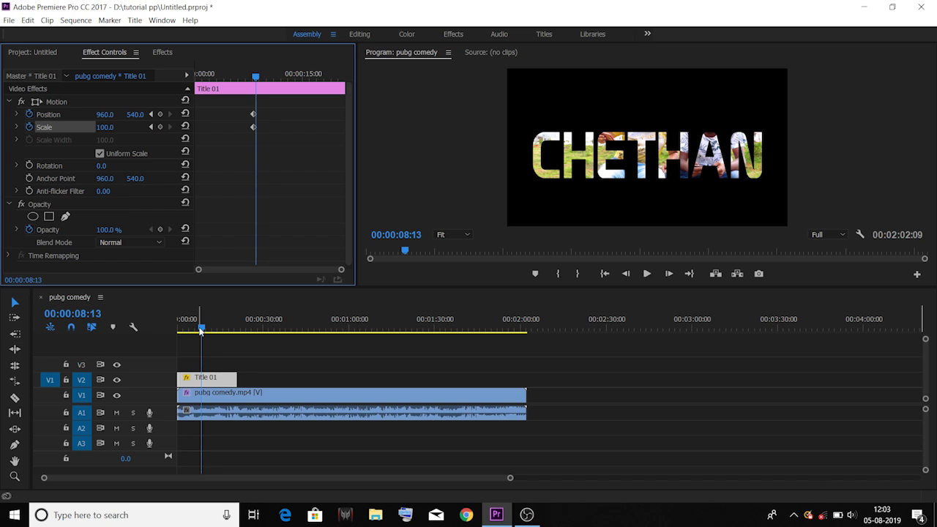
pyautogui.press('Right')
pyautogui.press('Right')
pyautogui.press('Right')
pyautogui.press('Right')
pyautogui.press('Right')
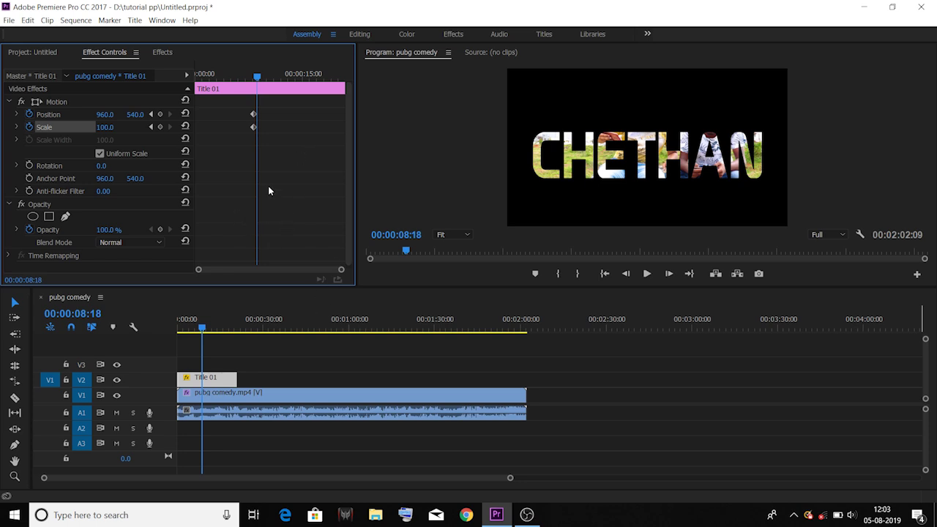
pyautogui.moveTo(508, 479); pyautogui.dragTo(352, 481)
pyautogui.moveTo(340, 270); pyautogui.dragTo(294, 269)
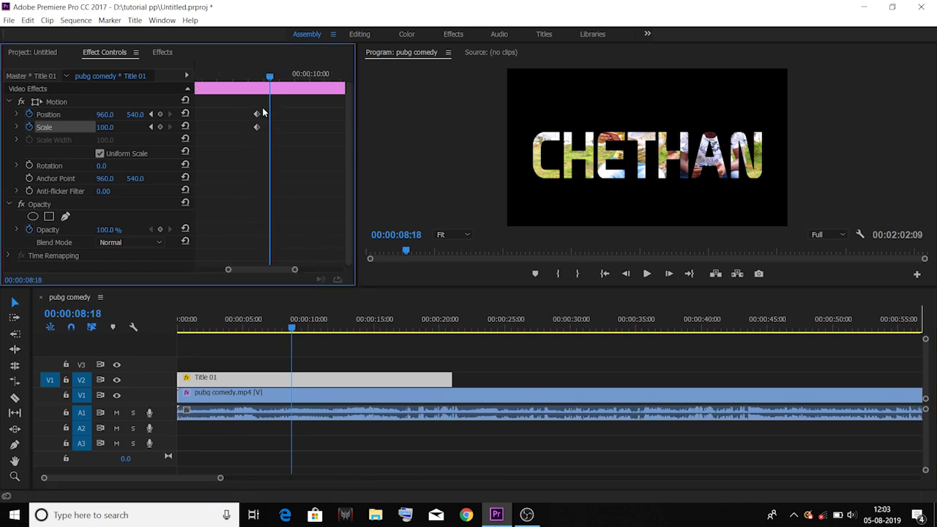
pyautogui.moveTo(103, 129); pyautogui.dragTo(198, 129)
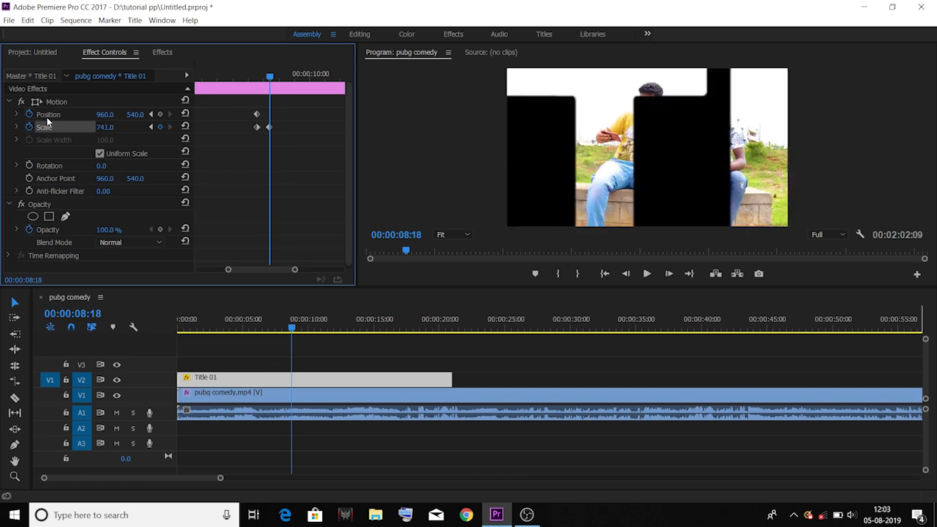
pyautogui.moveTo(139, 115)
pyautogui.mouseDown()
pyautogui.moveTo(107, 115)
pyautogui.moveTo(147, 115)
pyautogui.moveTo(120, 127)
pyautogui.moveTo(157, 127)
pyautogui.moveTo(128, 115)
pyautogui.moveTo(139, 119)
pyautogui.moveTo(135, 128)
pyautogui.moveTo(157, 115)
pyautogui.moveTo(128, 115)
pyautogui.mouseUp()
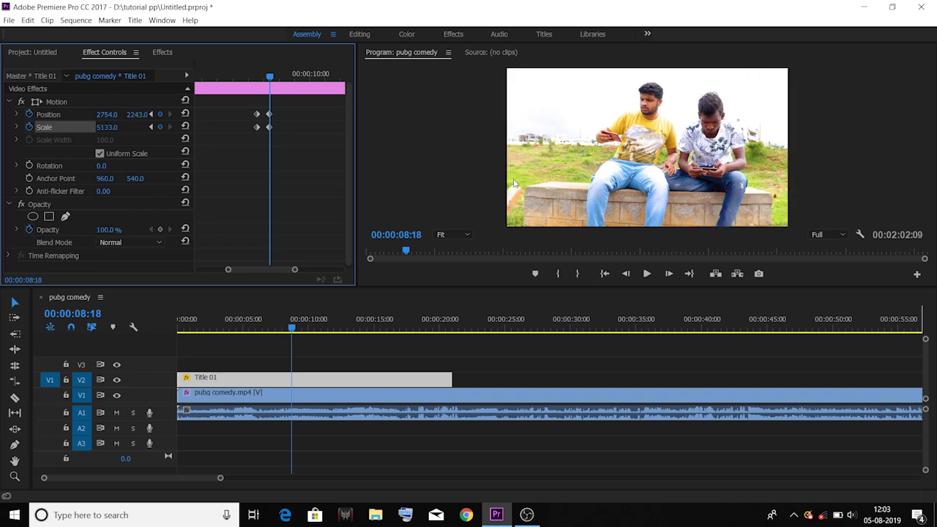
# Play the sequence from the start to review the title's zoom animation.
pyautogui.click(33, 337)
pyautogui.press('Home')
pyautogui.press('space')
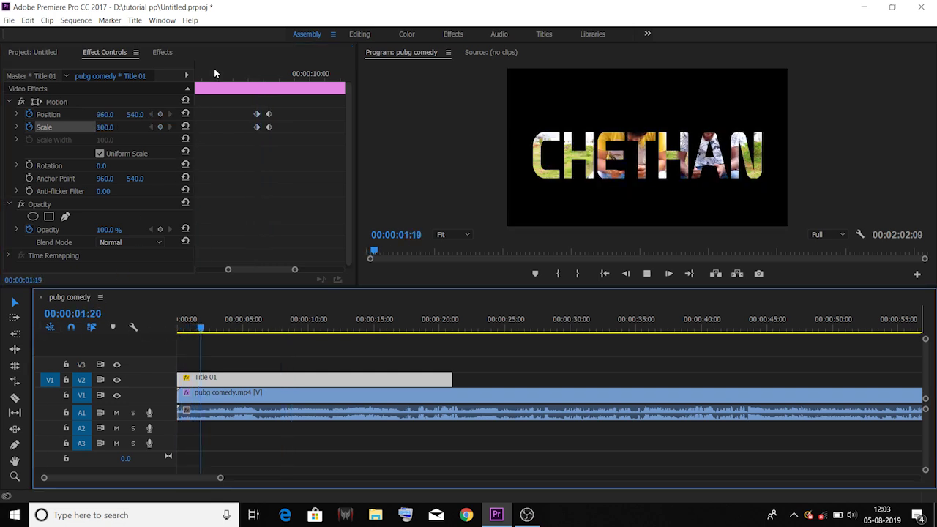
pyautogui.click(235, 75)
pyautogui.moveTo(235, 75); pyautogui.dragTo(196, 76)
pyautogui.press('space')
pyautogui.press('space')
pyautogui.moveTo(294, 270); pyautogui.dragTo(350, 273)
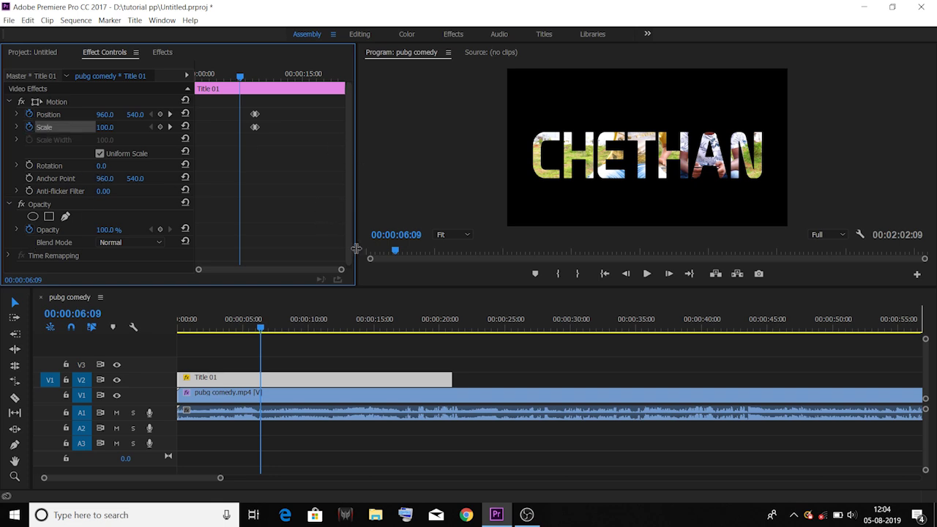
# Disable the Track Matte Key on the pubg comedy.mp4 clip and scrub through the title's zoom without the matte.
pyautogui.click(323, 391)
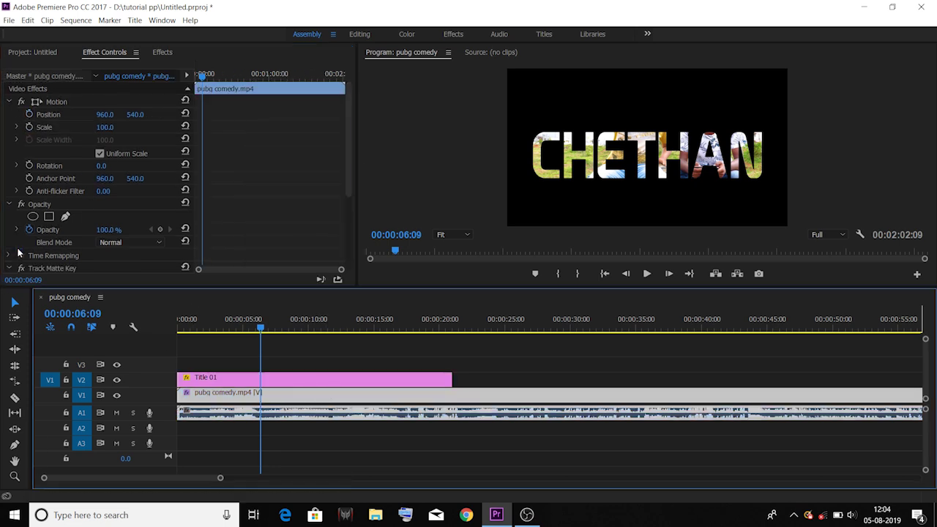
pyautogui.moveTo(349, 173); pyautogui.dragTo(349, 195)
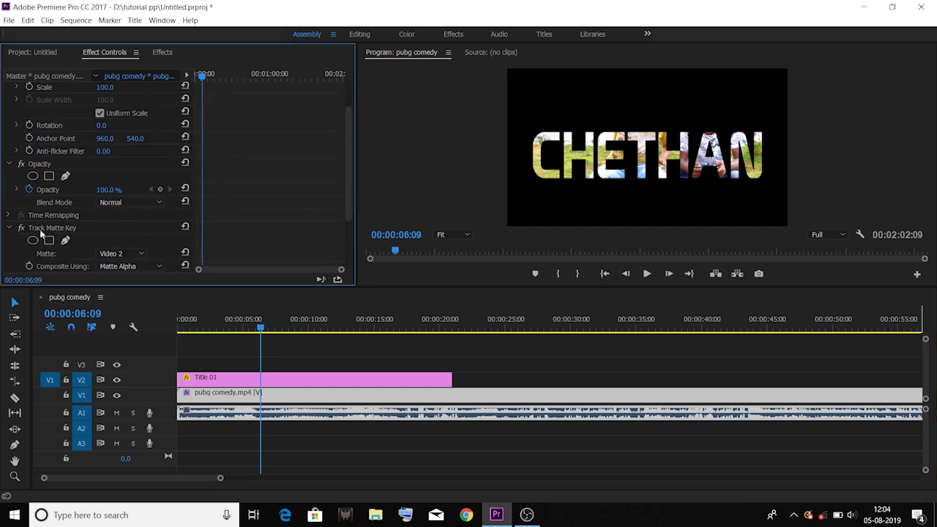
pyautogui.click(22, 228)
pyautogui.click(242, 326)
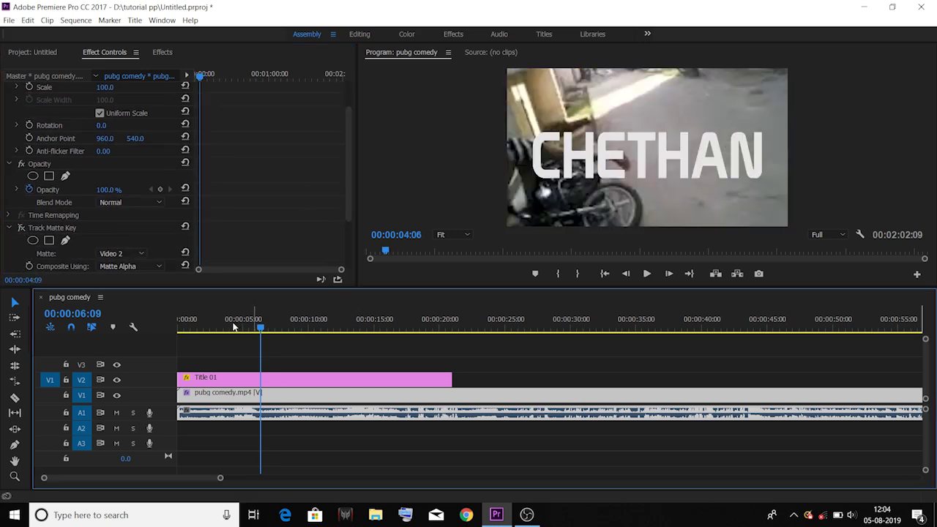
pyautogui.moveTo(252, 327); pyautogui.dragTo(288, 329)
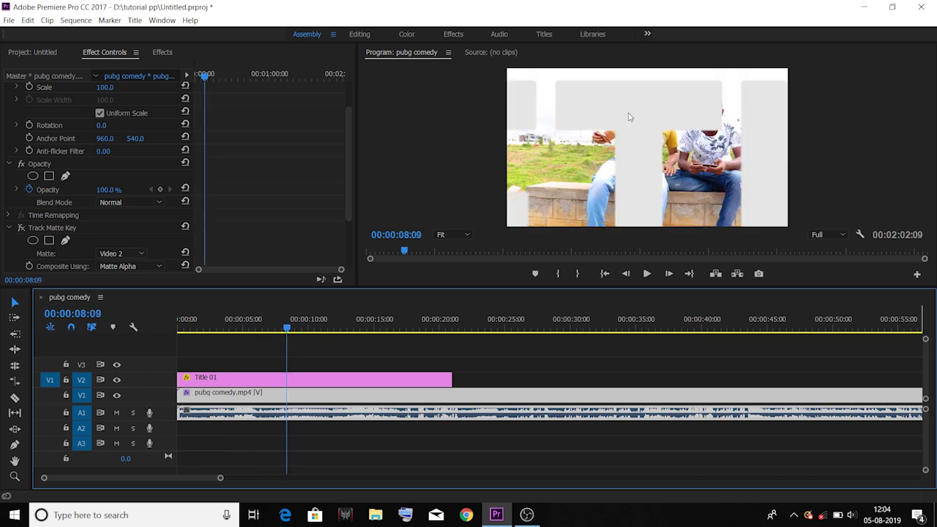
# Re-enable the Track Matte Key on the pubg comedy.mp4 clip and step the playhead back to 00:00:07:16.
pyautogui.click(21, 228)
pyautogui.click(271, 354)
pyautogui.press('Left')
pyautogui.press('Left')
pyautogui.press('Left')
pyautogui.press('Left')
pyautogui.press('Left')
pyautogui.press('Left')
pyautogui.press('Left')
pyautogui.press('Left')
pyautogui.press('Left')
pyautogui.press('Left')
pyautogui.press('Left')
pyautogui.press('Left')
pyautogui.press('Left')
pyautogui.press('Left')
pyautogui.press('Left')
pyautogui.press('Left')
pyautogui.press('Left')
pyautogui.press('Left')
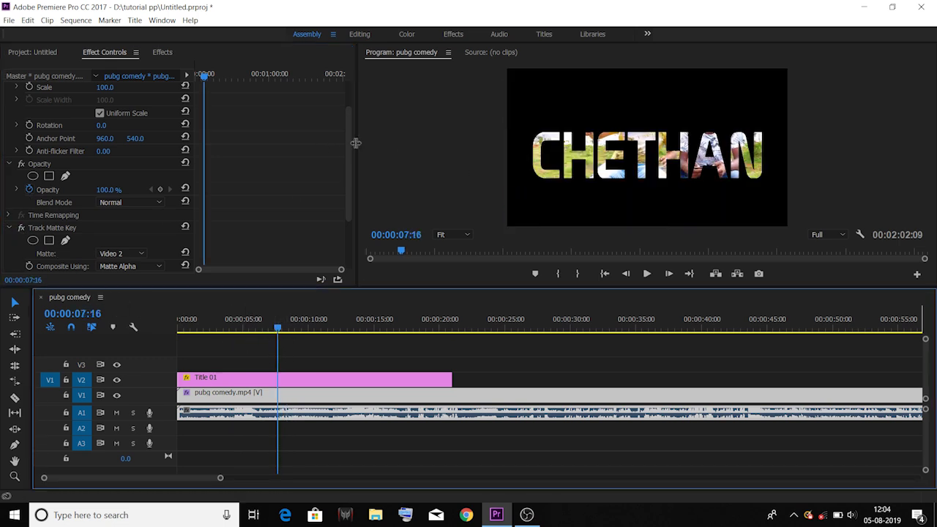
pyautogui.scroll(-3, 115, 210)
pyautogui.scroll(5, 110, 183)
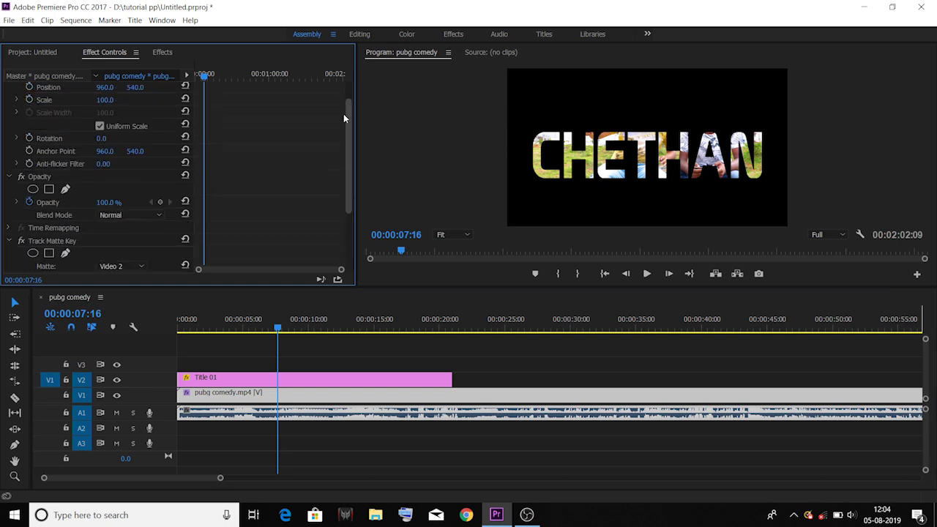
# Delete all Position and Scale keyframes from Title 01.
pyautogui.click(242, 378)
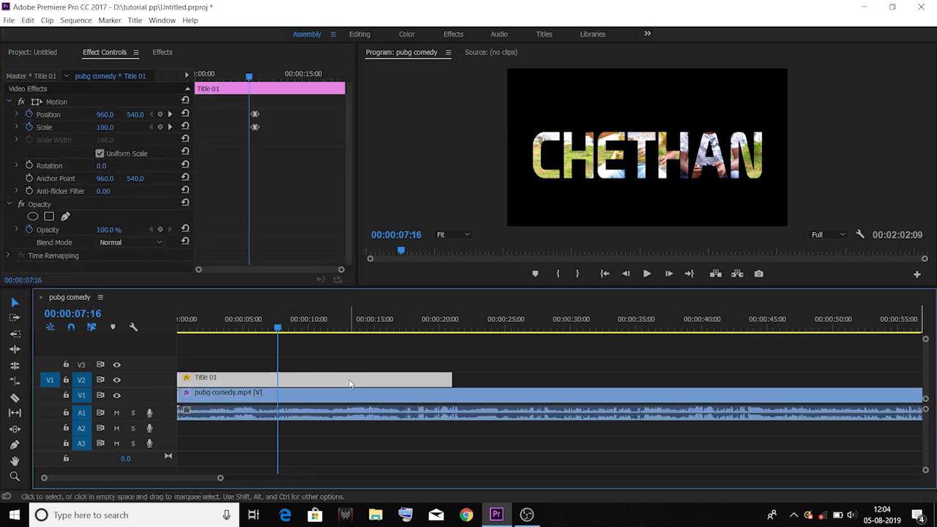
pyautogui.click(30, 115)
pyautogui.click(504, 273)
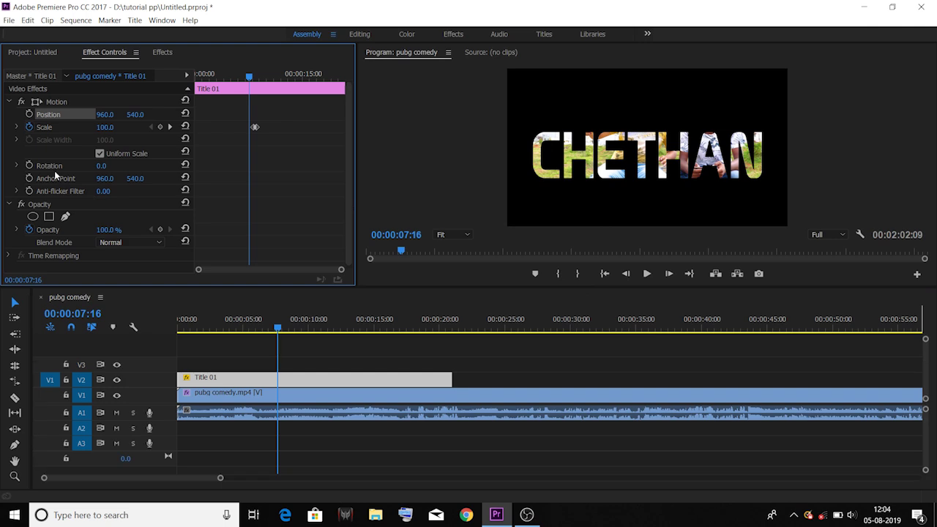
pyautogui.click(29, 128)
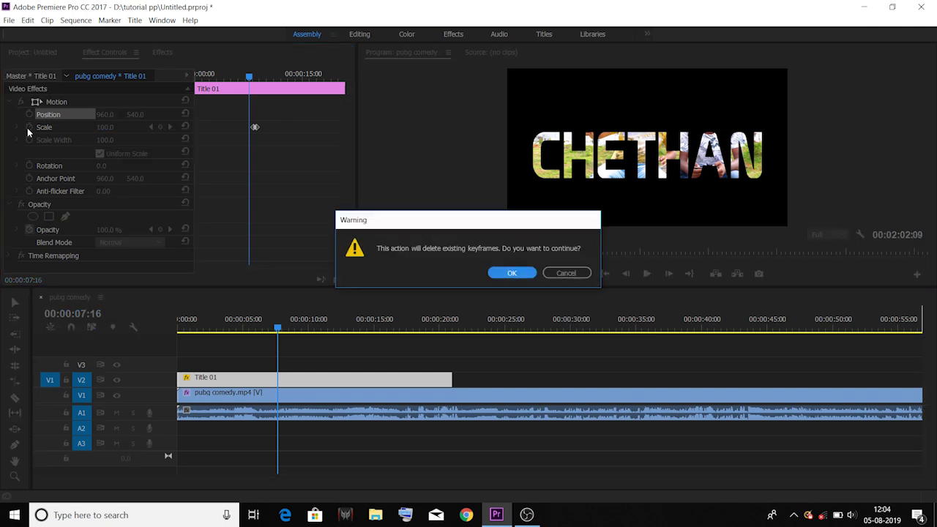
pyautogui.click(511, 273)
# Shorten Title 01 on V2 to about 5 seconds and play across its end.
pyautogui.moveTo(276, 336); pyautogui.dragTo(363, 357)
pyautogui.moveTo(452, 379); pyautogui.dragTo(244, 376)
pyautogui.moveTo(232, 329); pyautogui.dragTo(224, 328)
pyautogui.press('space')
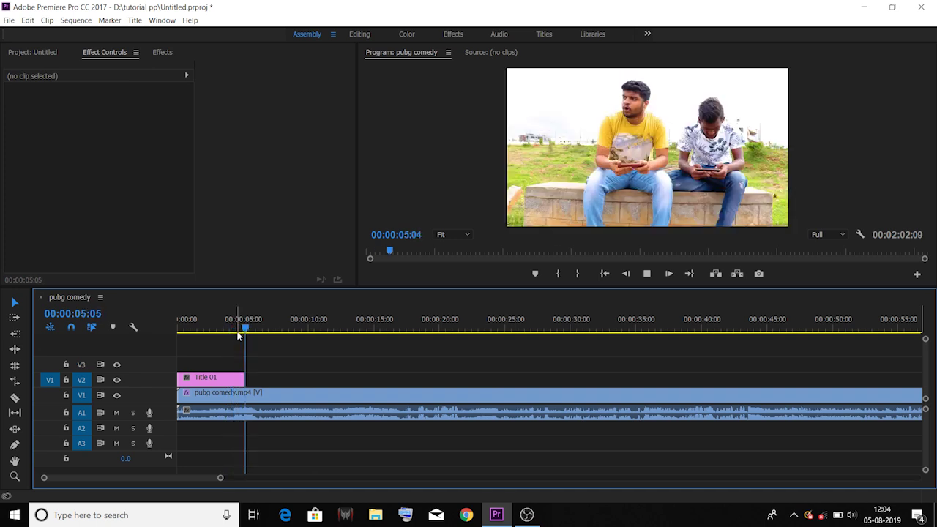
# Split the pubg comedy.mp4 clip with the Razor Tool at the end of Title 01.
pyautogui.moveTo(236, 332)
pyautogui.mouseDown()
pyautogui.moveTo(222, 331)
pyautogui.moveTo(259, 332)
pyautogui.moveTo(227, 334)
pyautogui.moveTo(288, 346)
pyautogui.moveTo(226, 345)
pyautogui.moveTo(271, 347)
pyautogui.moveTo(229, 349)
pyautogui.moveTo(238, 350)
pyautogui.mouseUp()
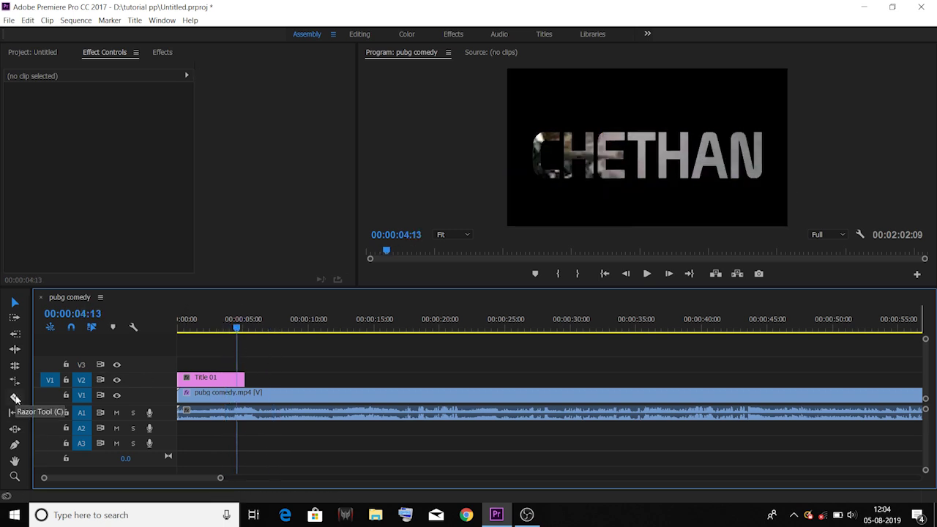
pyautogui.click(15, 398)
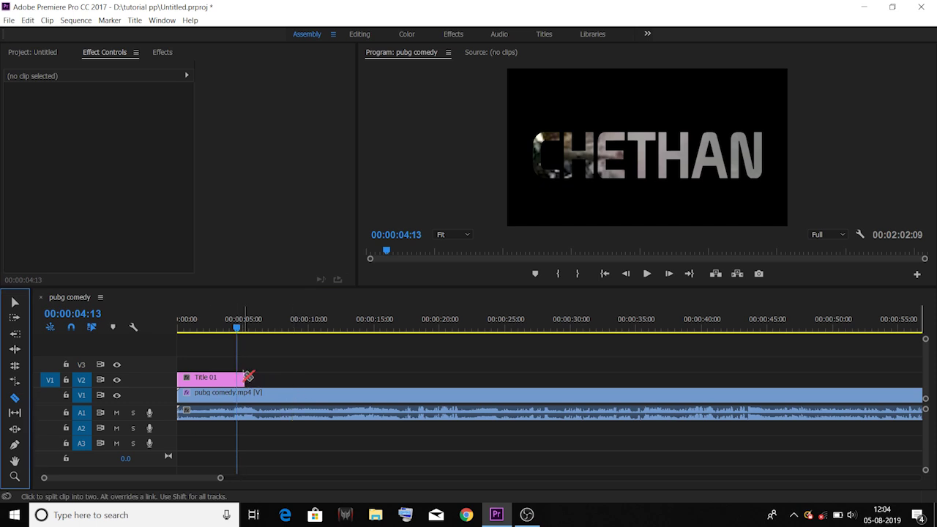
pyautogui.click(246, 399)
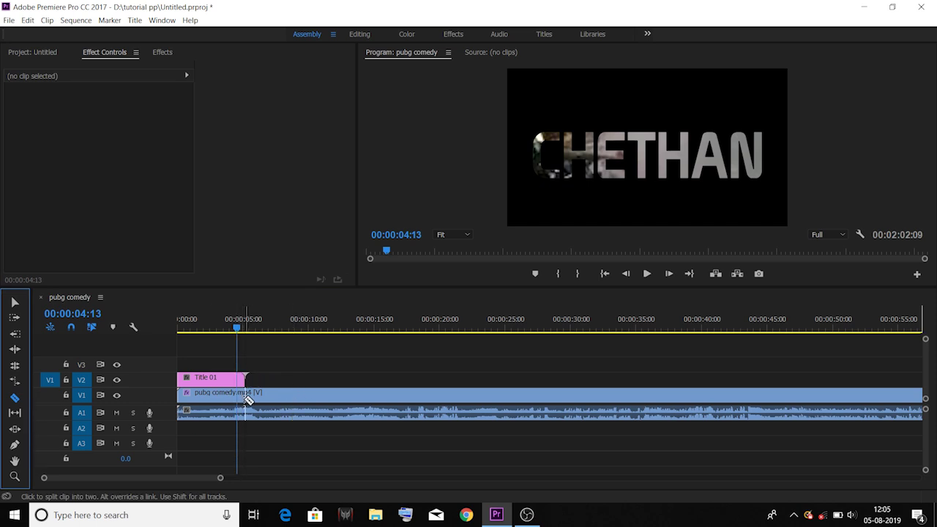
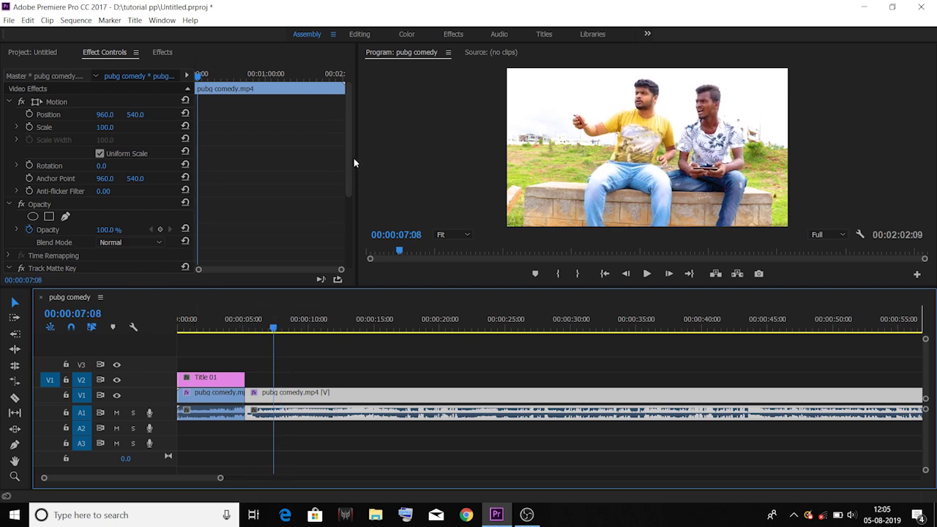
# Remove the Track Matte Key from the second pubg comedy.mp4 clip and scrub the playhead to 00:00:13:02.
pyautogui.moveTo(350, 160); pyautogui.dragTo(350, 227)
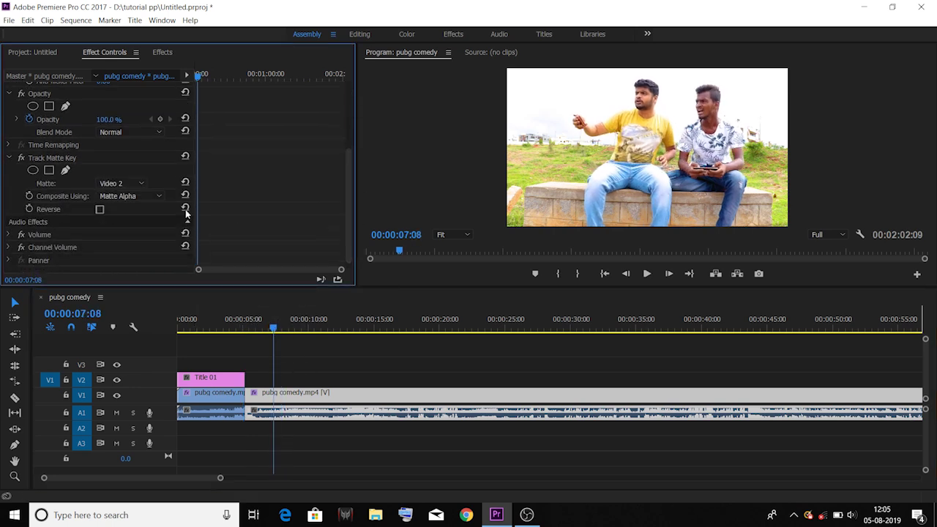
pyautogui.click(62, 161)
pyautogui.press('Delete')
pyautogui.moveTo(192, 328); pyautogui.dragTo(349, 381)
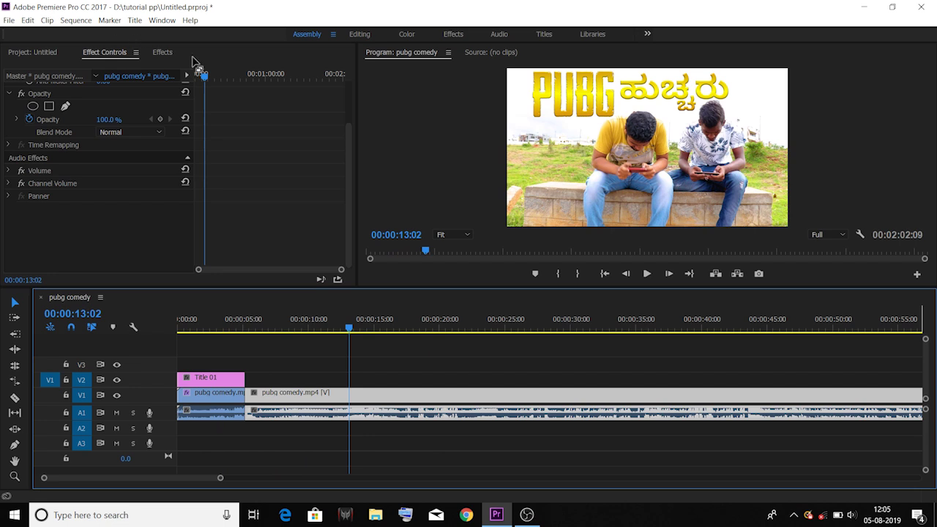
# Find Cross Dissolve among the effects and apply it at the cut between the two pubg comedy.mp4 clips on V1.
pyautogui.click(163, 52)
pyautogui.click(46, 69)
pyautogui.write('CRO')
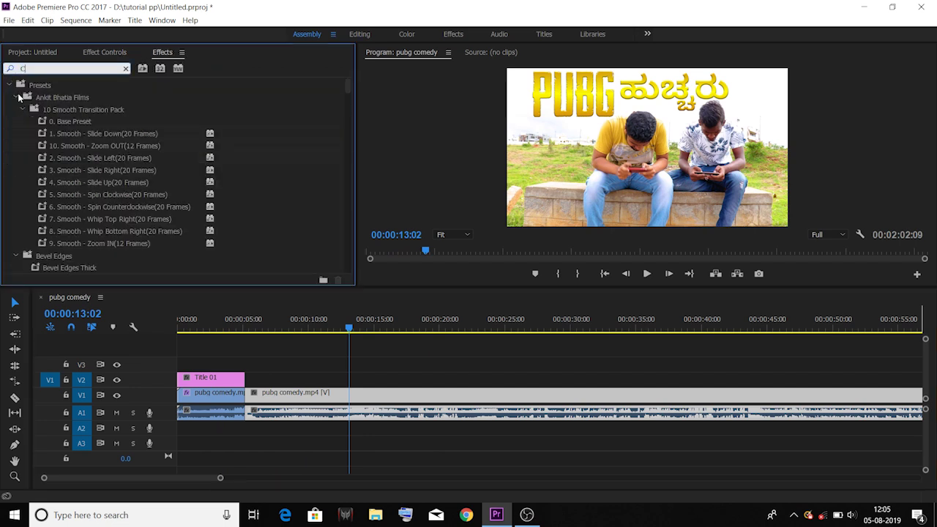
pyautogui.write('SS')
pyautogui.moveTo(43, 222); pyautogui.dragTo(247, 394)
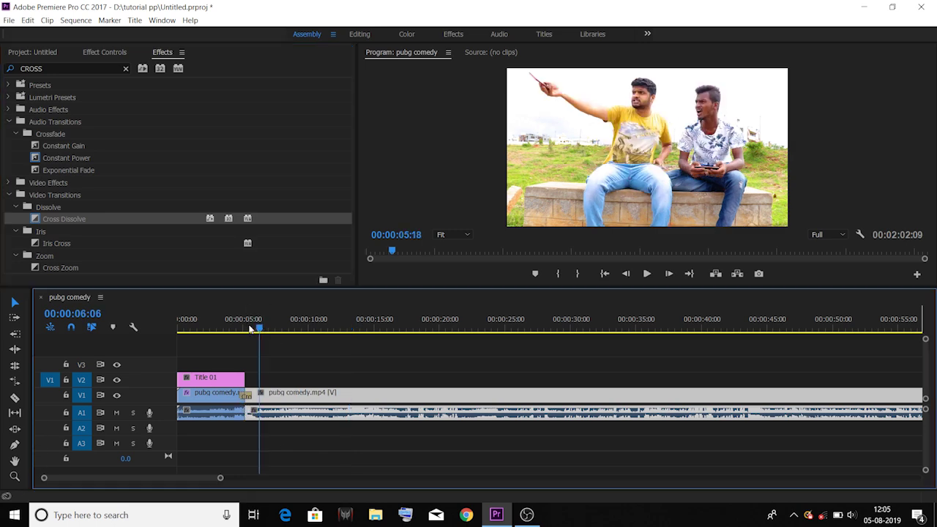
# Play across the Cross Dissolve and return the playhead to 00:00:03:20.
pyautogui.click(218, 329)
pyautogui.press('space')
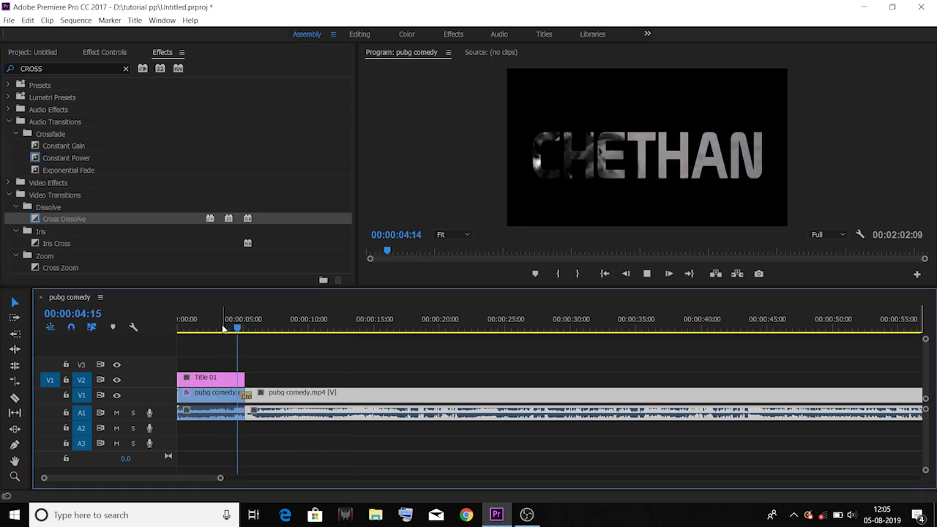
pyautogui.click(236, 327)
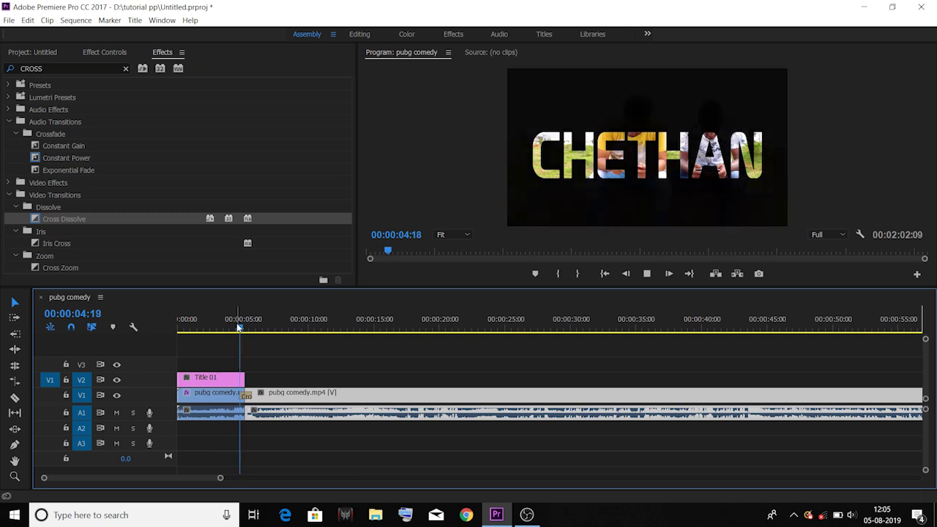
pyautogui.click(227, 327)
pyautogui.press('space')
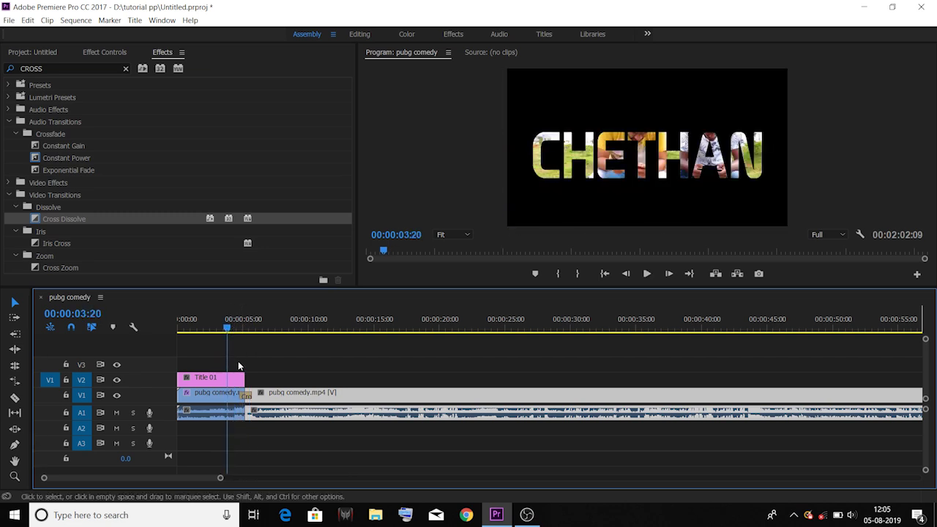
# Move Title 01 up to V3 and the first pubg comedy.mp4 clip up to V2.
pyautogui.moveTo(189, 356); pyautogui.dragTo(209, 416)
pyautogui.moveTo(208, 380); pyautogui.dragTo(209, 365)
pyautogui.click(277, 362)
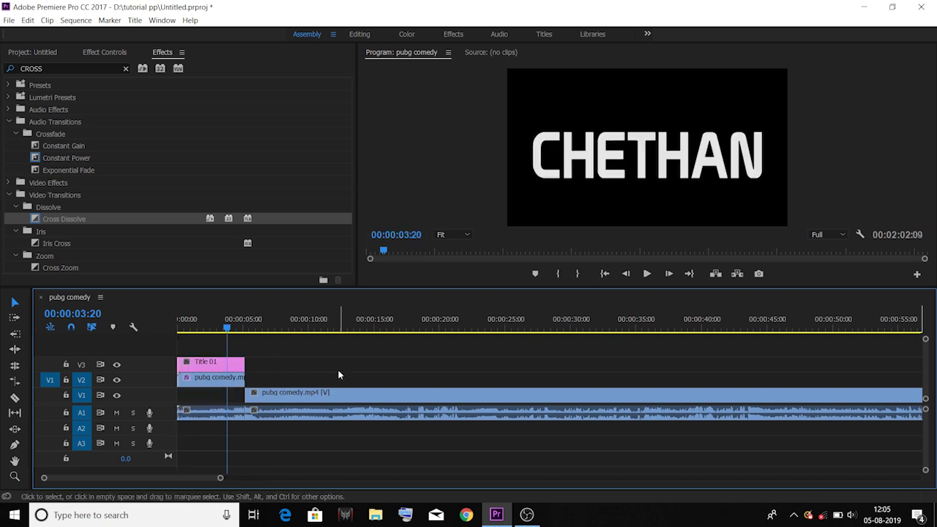
# Duplicate the first pubg comedy.mp4 clip from V2 onto V1 directly beneath it and scrub to 00:00:02:11.
pyautogui.click(211, 386)
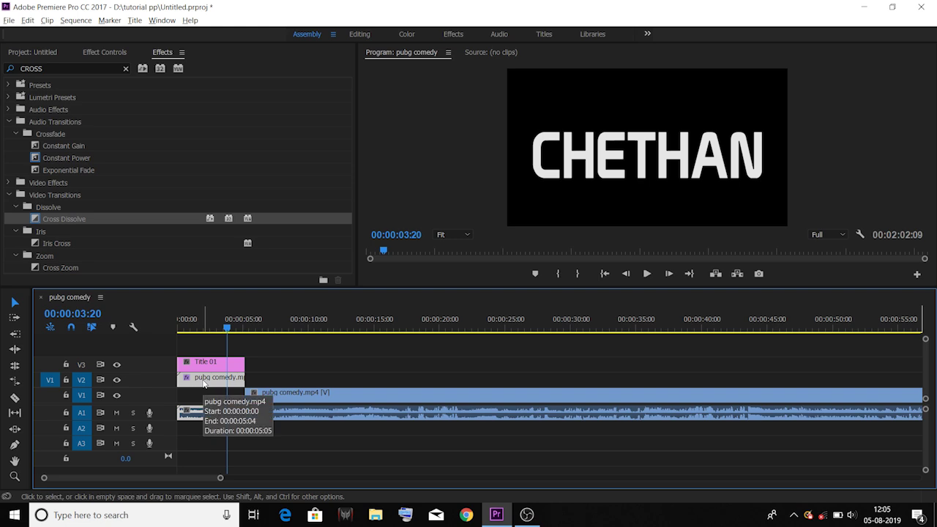
pyautogui.moveTo(204, 383); pyautogui.dragTo(207, 399)
pyautogui.moveTo(234, 325); pyautogui.dragTo(209, 325)
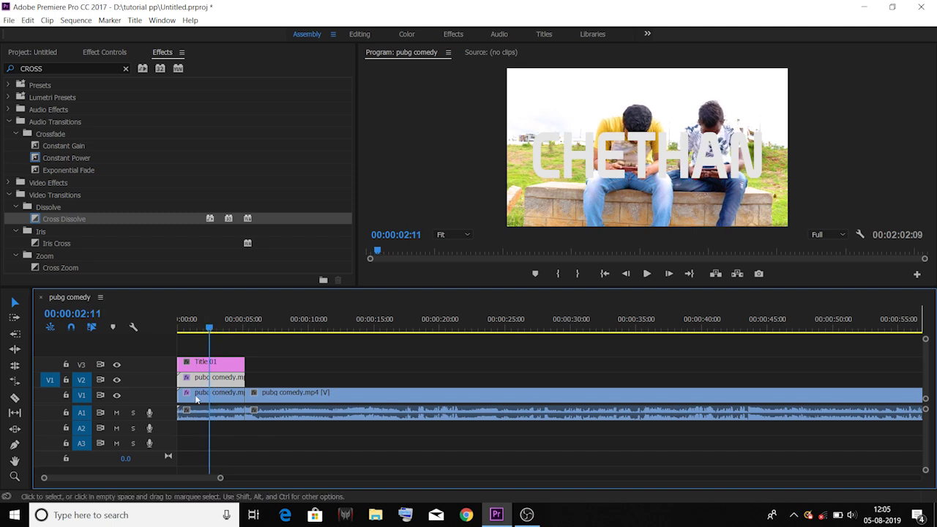
# Remove the Track Matte Key from the duplicated pubg comedy.mp4 clip at the start of V1.
pyautogui.click(188, 396)
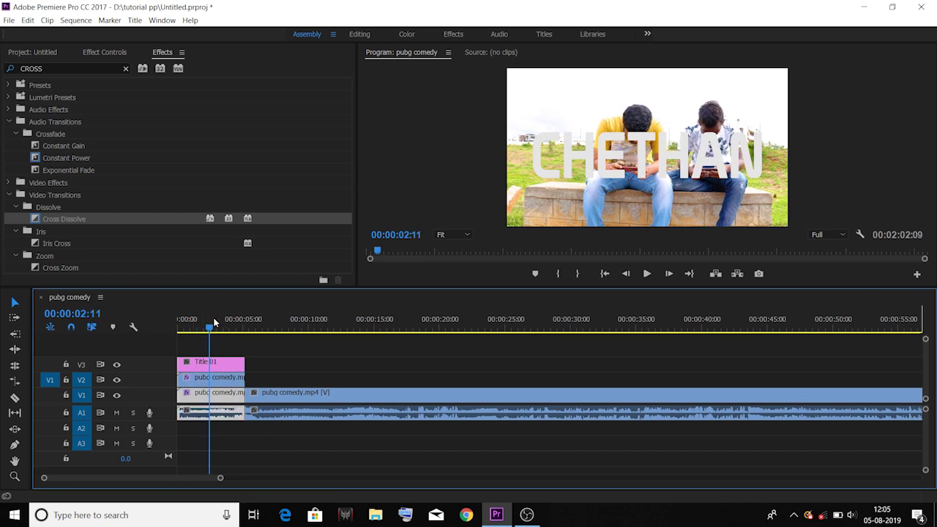
pyautogui.moveTo(219, 323); pyautogui.dragTo(197, 326)
pyautogui.click(113, 53)
pyautogui.moveTo(345, 150); pyautogui.dragTo(348, 194)
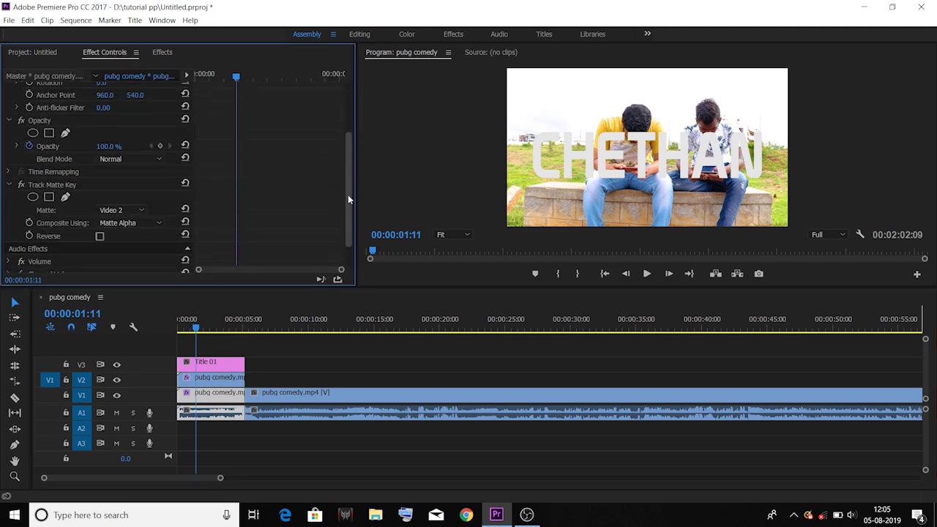
pyautogui.click(49, 189)
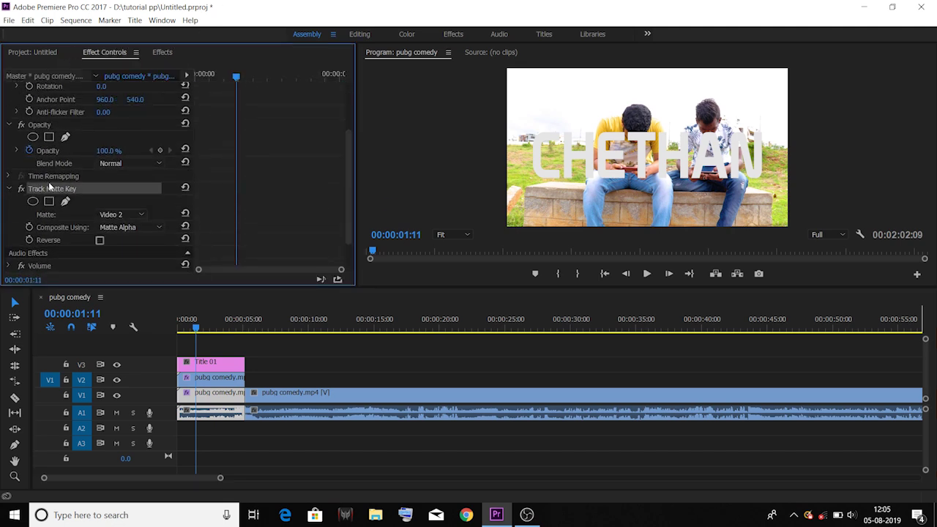
pyautogui.press('Delete')
# Set the Track Matte Key's Matte on the V2 pubg comedy.mp4 clip to the V3 title track and scrub to 00:00:01:15.
pyautogui.click(213, 391)
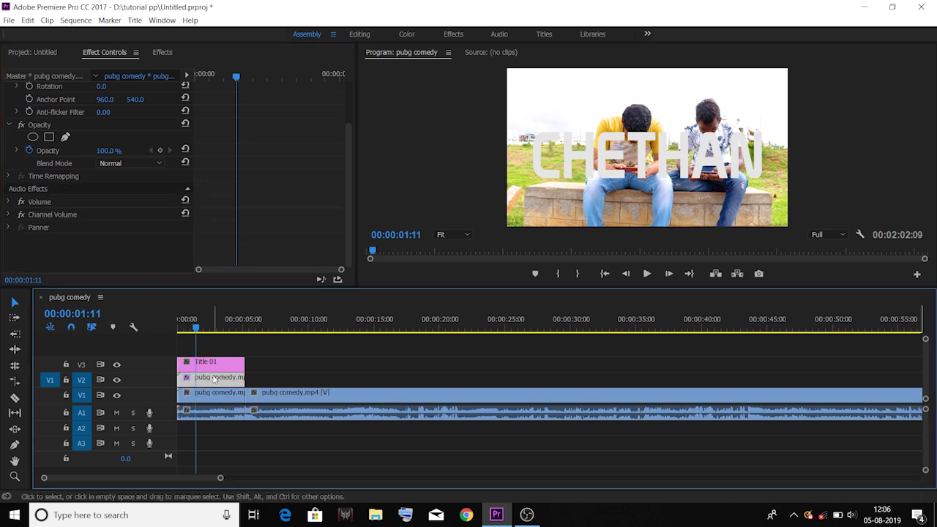
pyautogui.scroll(-2, 347, 208)
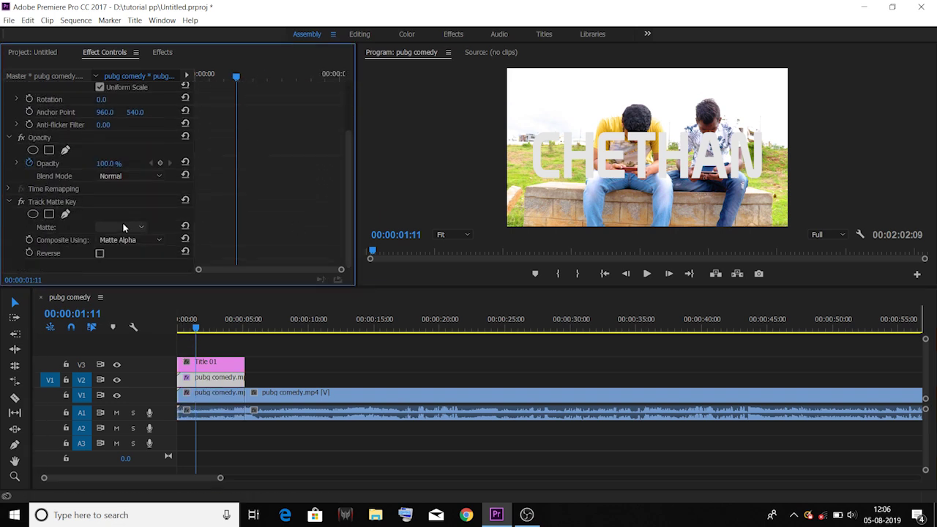
pyautogui.click(44, 203)
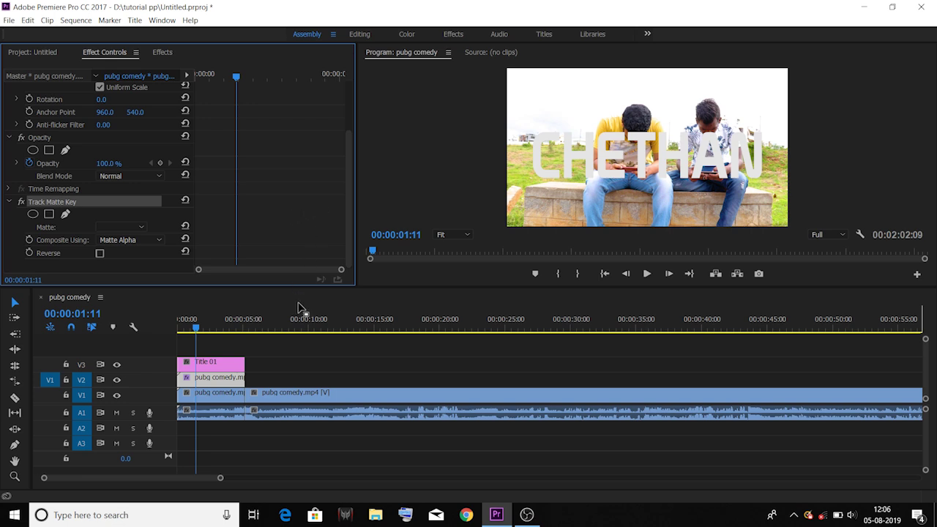
pyautogui.click(212, 381)
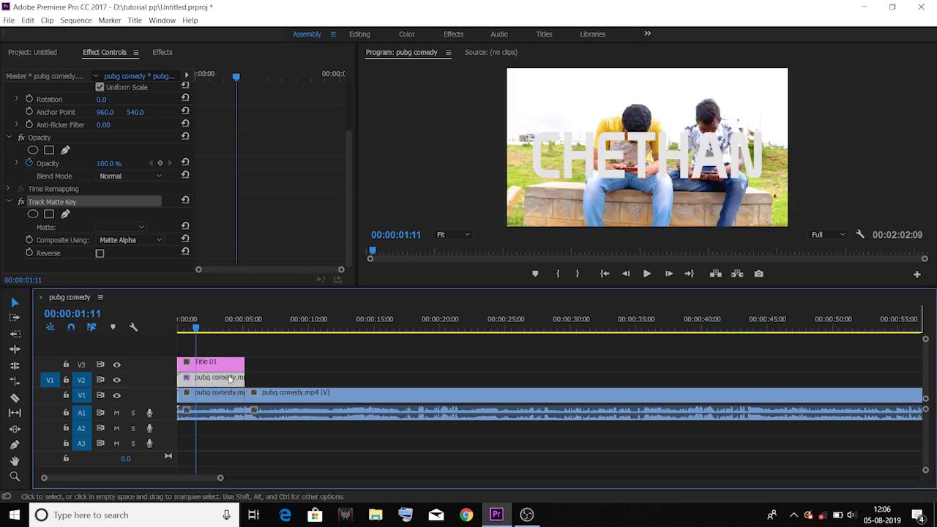
pyautogui.click(216, 362)
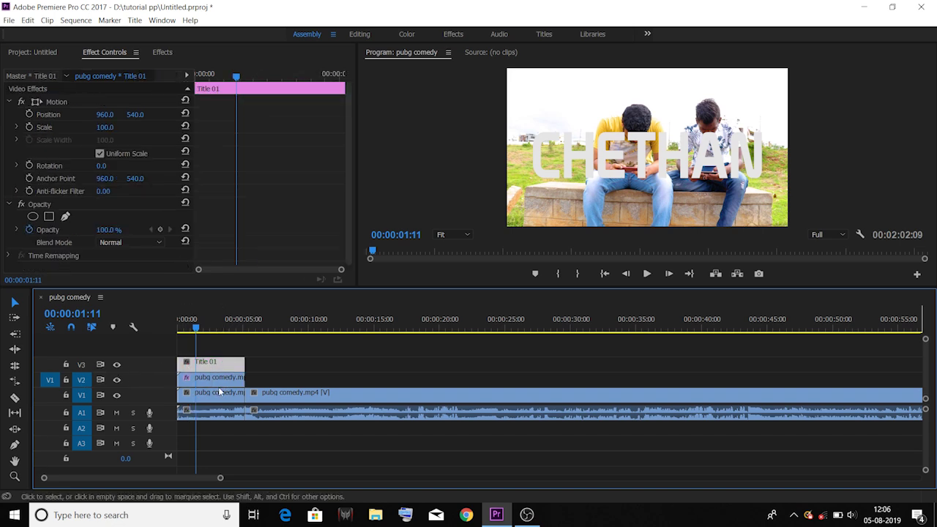
pyautogui.click(217, 381)
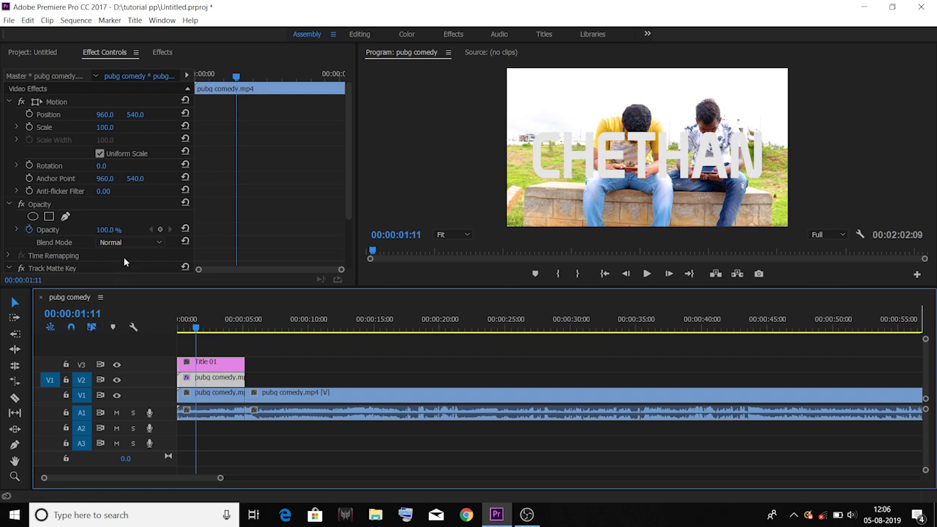
pyautogui.moveTo(351, 187); pyautogui.dragTo(361, 230)
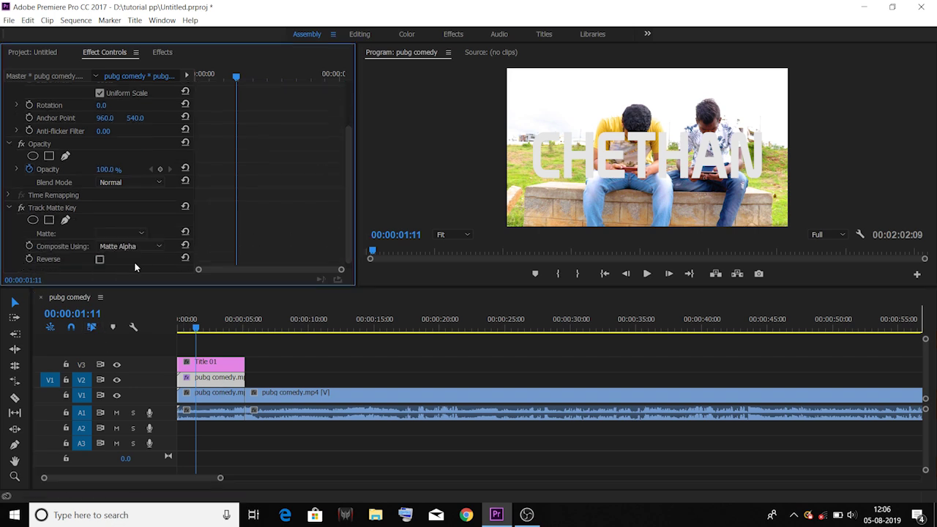
pyautogui.click(132, 236)
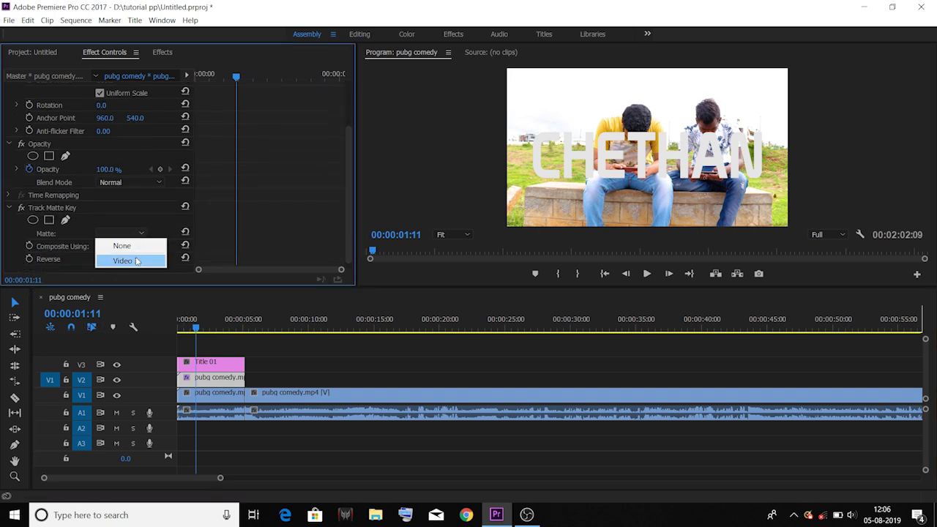
pyautogui.click(135, 260)
pyautogui.click(205, 327)
pyautogui.moveTo(206, 327); pyautogui.dragTo(198, 328)
pyautogui.click(202, 366)
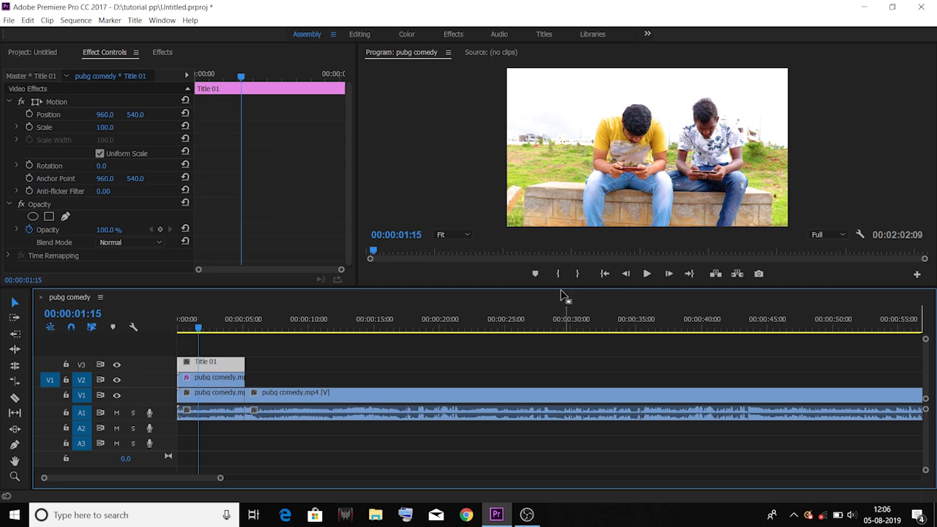
# Find Gaussian Blur among the effects and apply it to the first pubg comedy.mp4 clip on V1.
pyautogui.moveTo(558, 288); pyautogui.dragTo(556, 306)
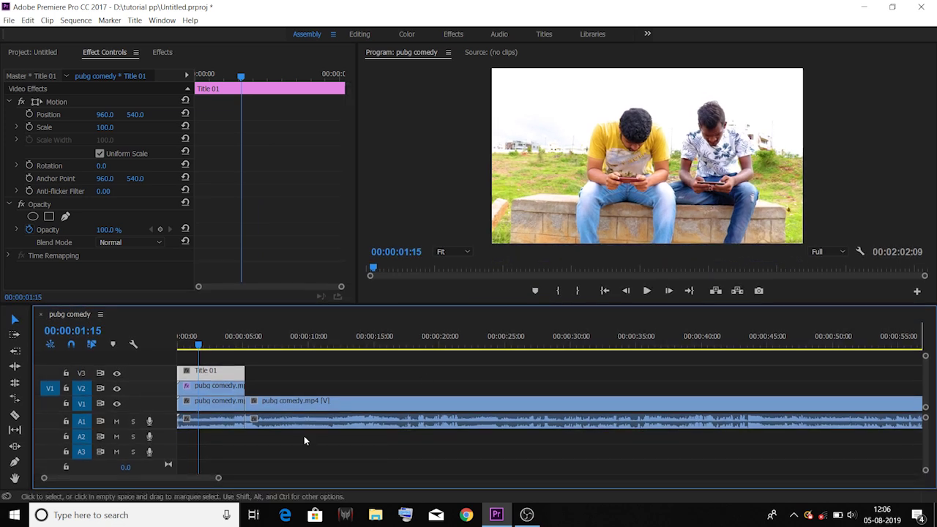
pyautogui.click(199, 421)
pyautogui.moveTo(198, 344); pyautogui.dragTo(210, 346)
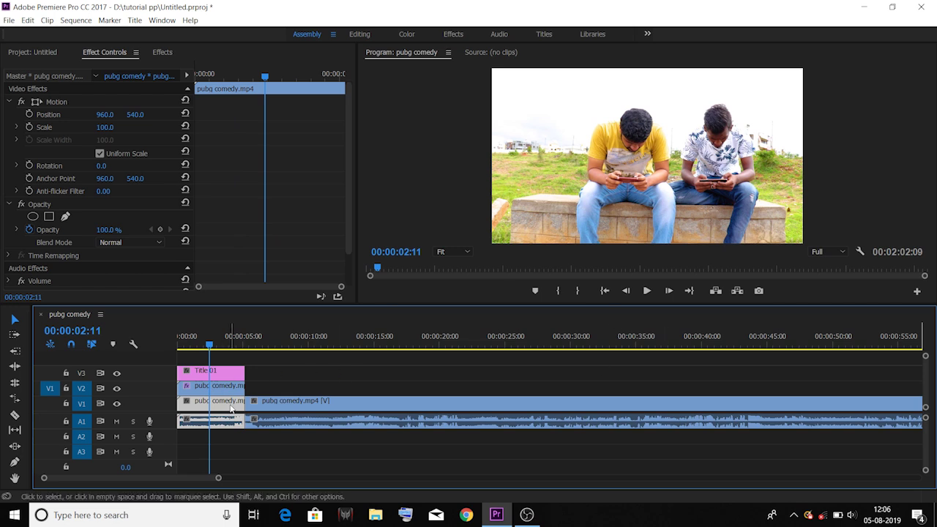
pyautogui.click(159, 51)
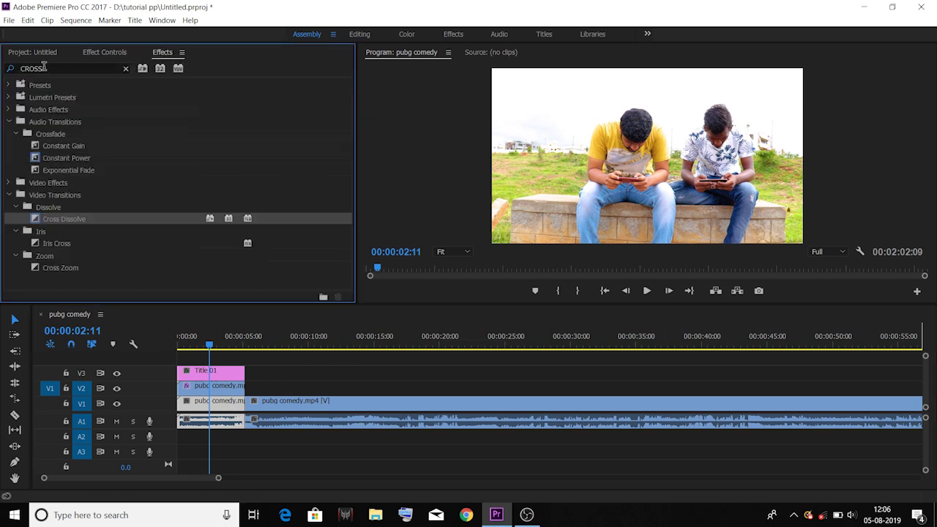
pyautogui.moveTo(43, 67); pyautogui.dragTo(2, 75)
pyautogui.write('BLUR')
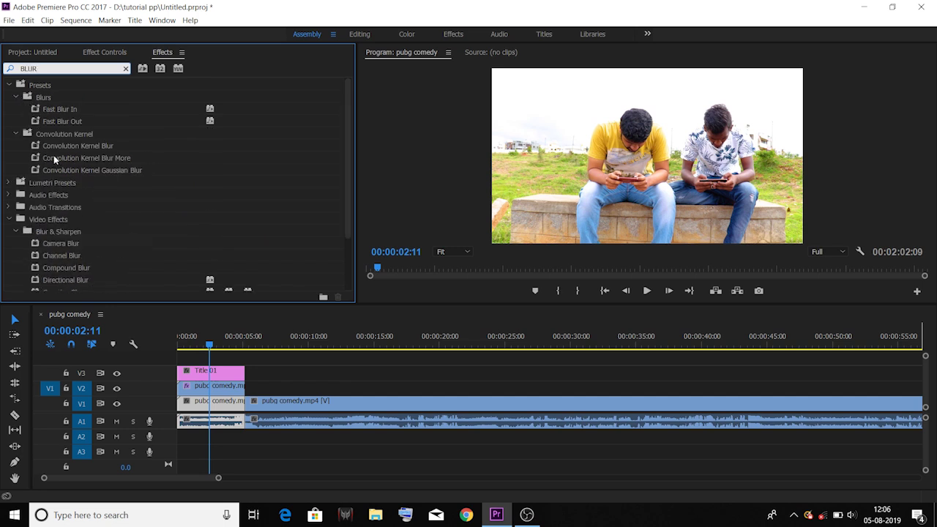
pyautogui.scroll(-3, 53, 155)
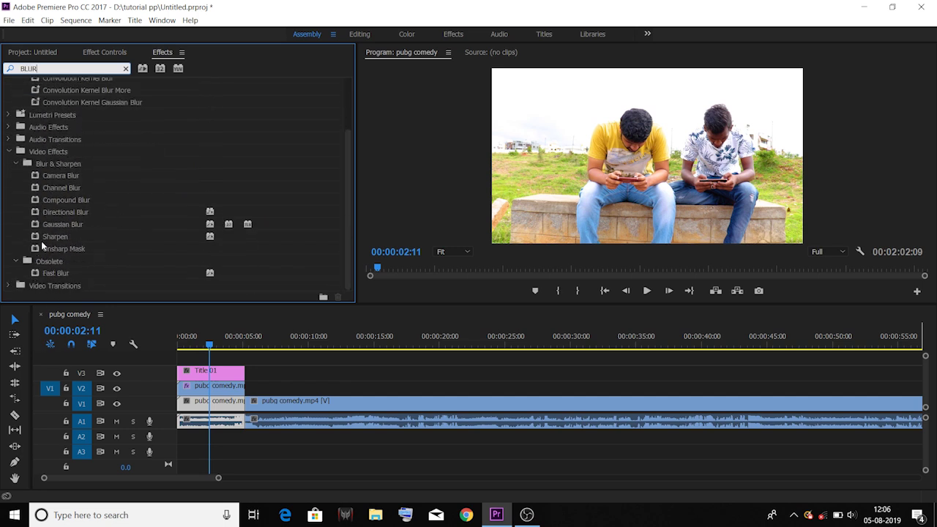
pyautogui.moveTo(38, 227); pyautogui.dragTo(211, 404)
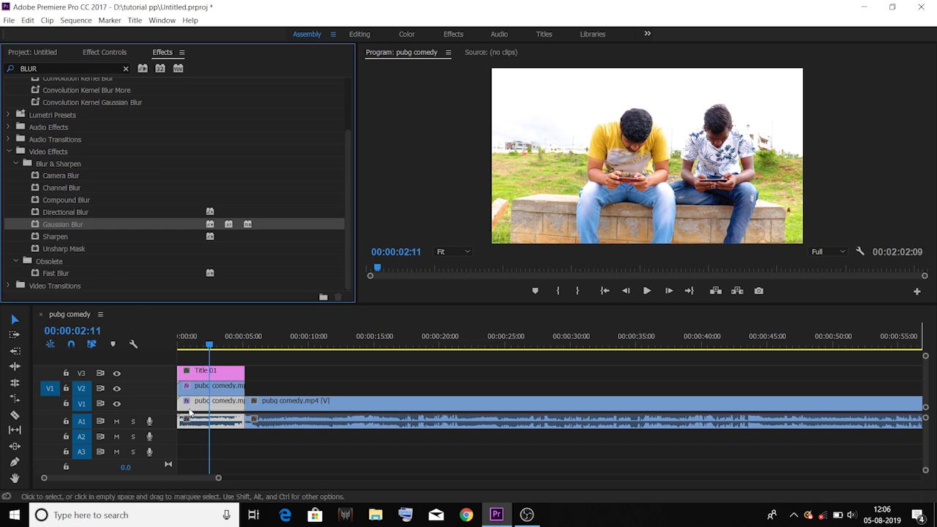
# Set the Gaussian Blur's Blurriness on the first V1 clip to 217 and scrub back to 00:00:01:01.
pyautogui.click(101, 57)
pyautogui.click(227, 407)
pyautogui.moveTo(349, 174); pyautogui.dragTo(352, 235)
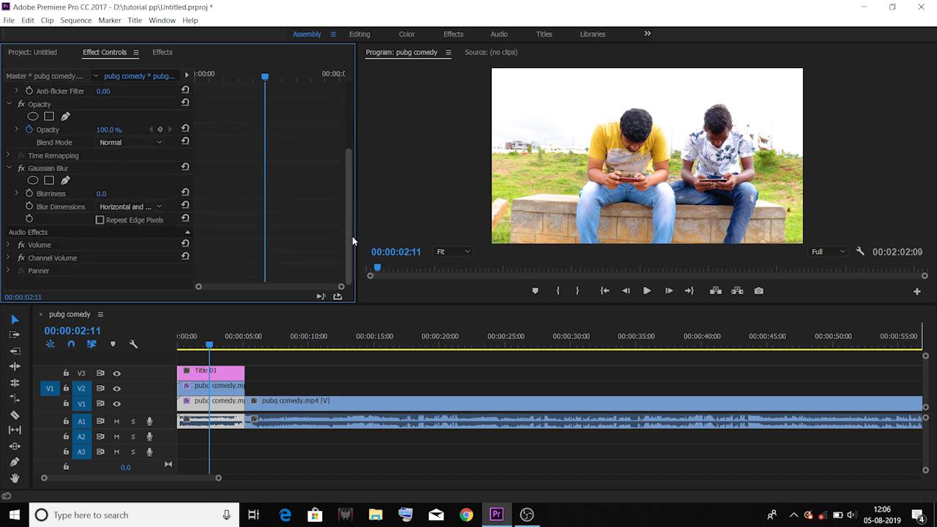
pyautogui.moveTo(102, 192); pyautogui.dragTo(170, 192)
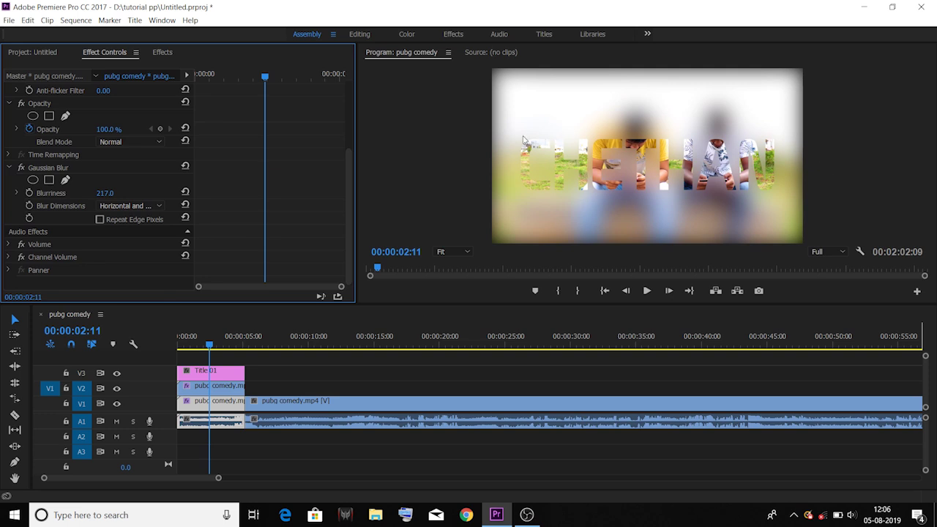
pyautogui.moveTo(215, 349); pyautogui.dragTo(198, 344)
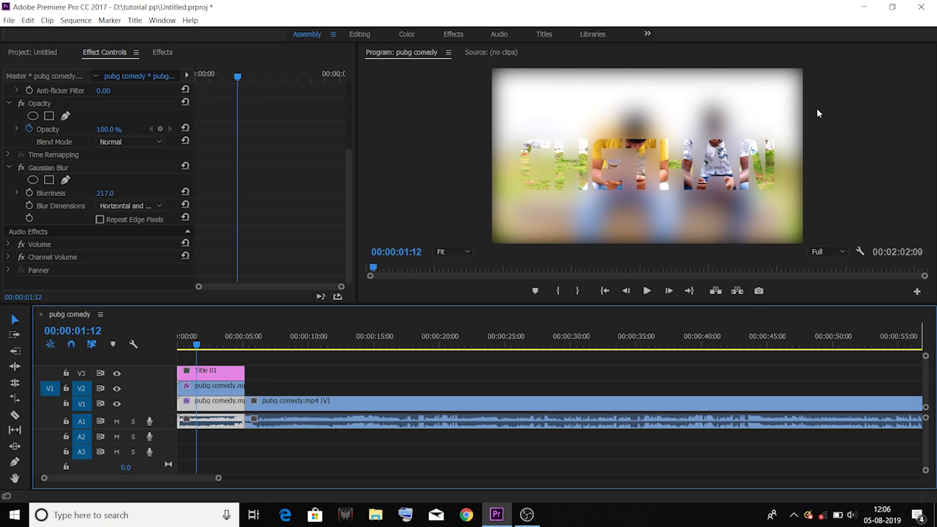
pyautogui.moveTo(194, 344)
pyautogui.mouseDown()
pyautogui.moveTo(253, 344)
pyautogui.moveTo(234, 345)
pyautogui.moveTo(242, 355)
pyautogui.moveTo(192, 353)
pyautogui.mouseUp()
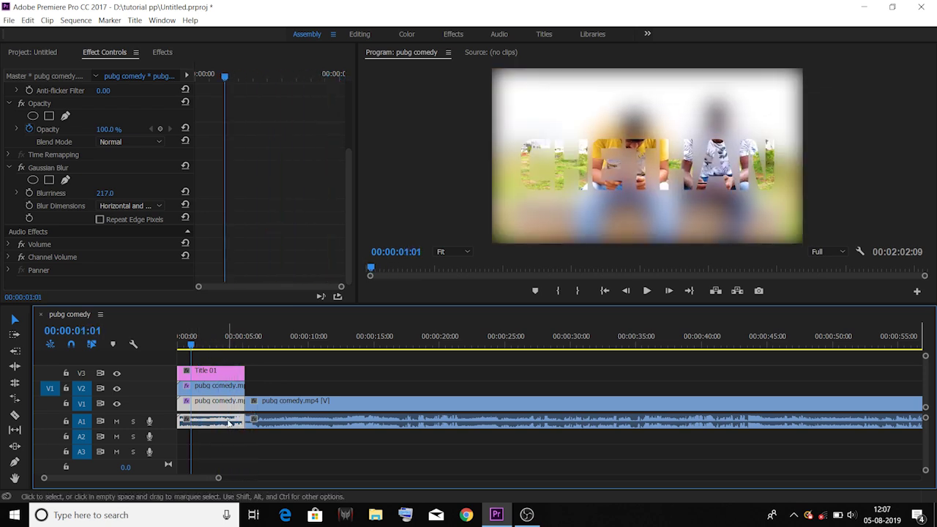
# Set the Scale of Title 01 on V3 to 111.
pyautogui.click(211, 370)
pyautogui.moveTo(105, 126); pyautogui.dragTo(58, 127)
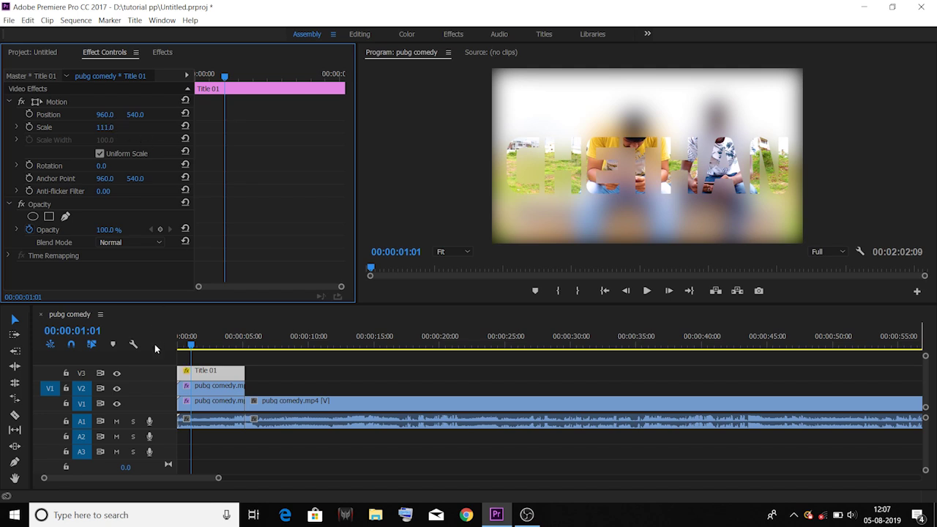
# Find the RGB Curves effect and apply it to the first pubg comedy.mp4 clip on V1.
pyautogui.click(226, 401)
pyautogui.click(163, 52)
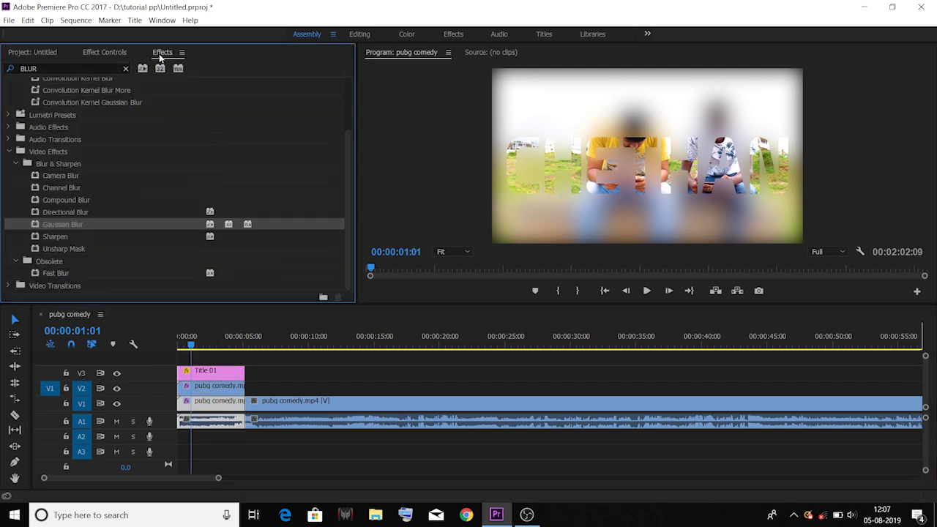
pyautogui.doubleClick(30, 68)
pyautogui.write('C')
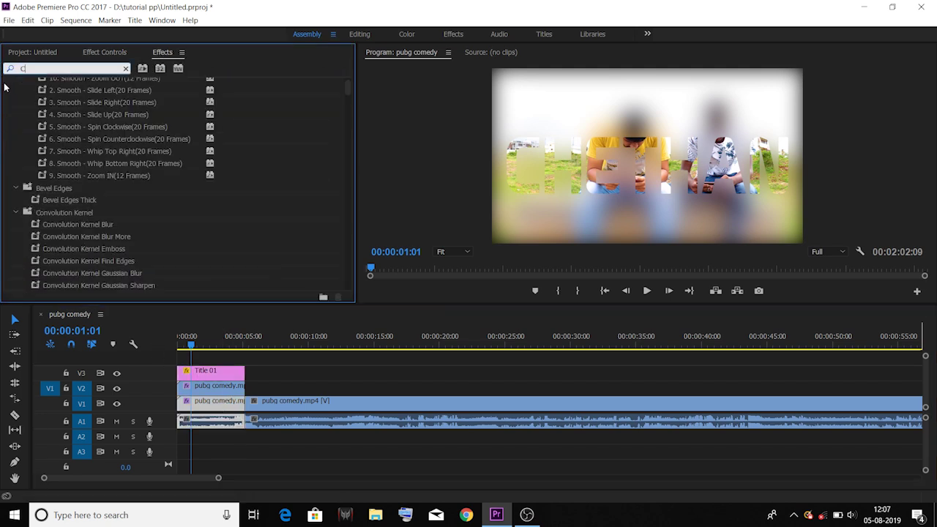
pyautogui.write('URVES')
pyautogui.moveTo(68, 161); pyautogui.dragTo(227, 409)
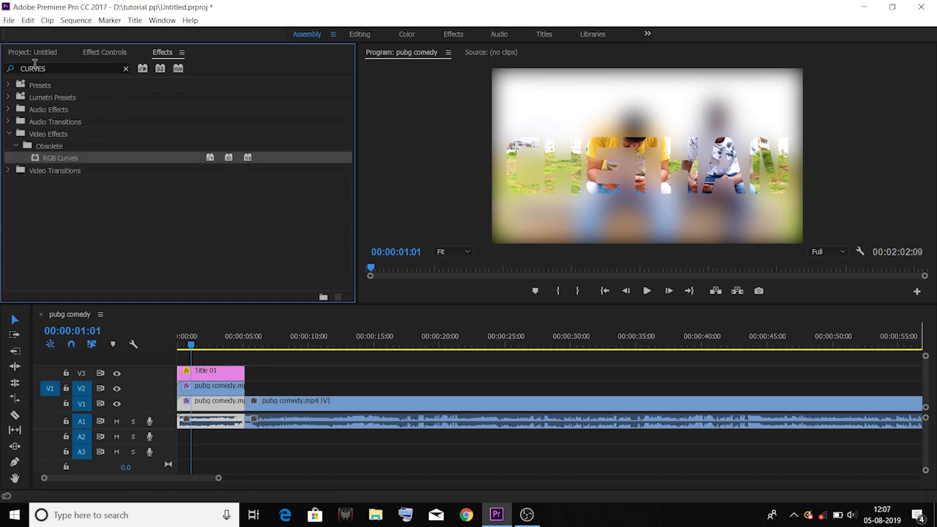
# Darken the first V1 clip by pulling the midpoint of the RGB Curves' Master curve strongly downward.
pyautogui.click(94, 54)
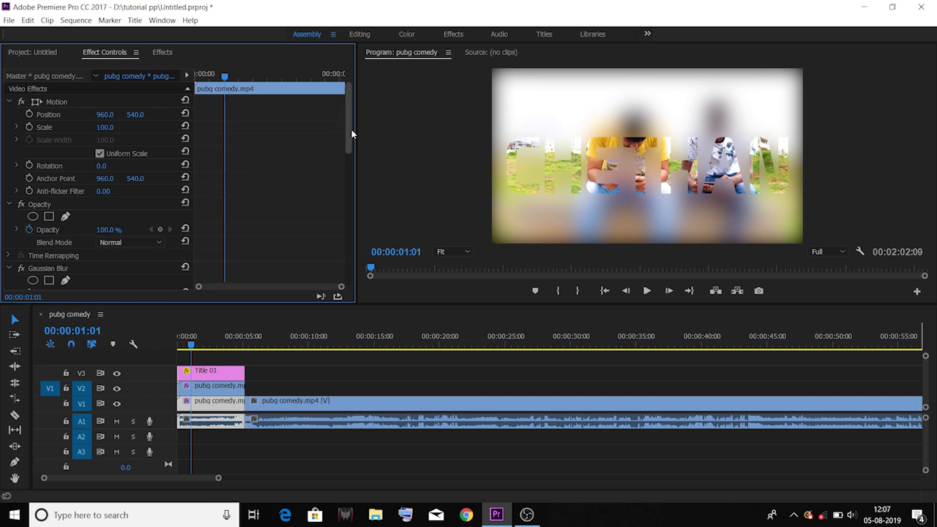
pyautogui.scroll(-5, 352, 134)
pyautogui.moveTo(71, 155); pyautogui.dragTo(86, 169)
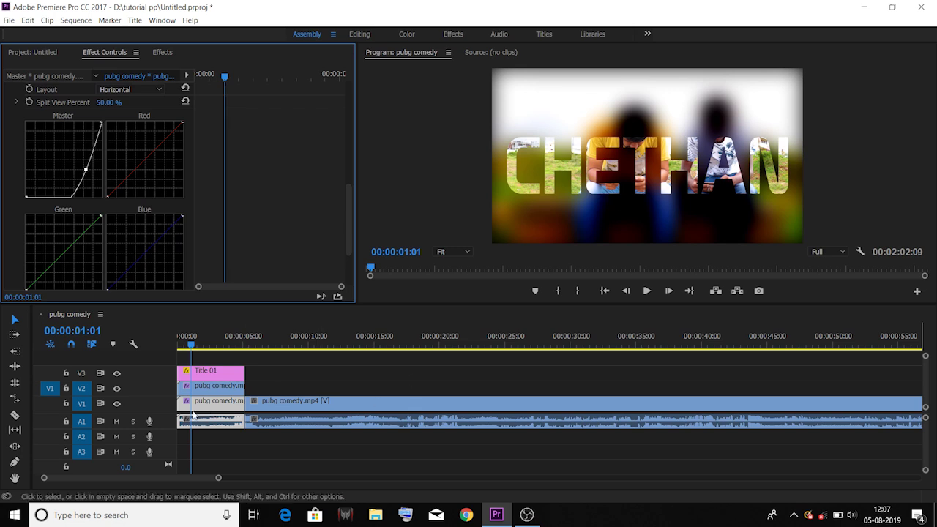
# Preview the opening up to 00:00:01:13 and warm the background by bending the Red curve upward and the Blue curve slightly downward.
pyautogui.click(184, 340)
pyautogui.press('space')
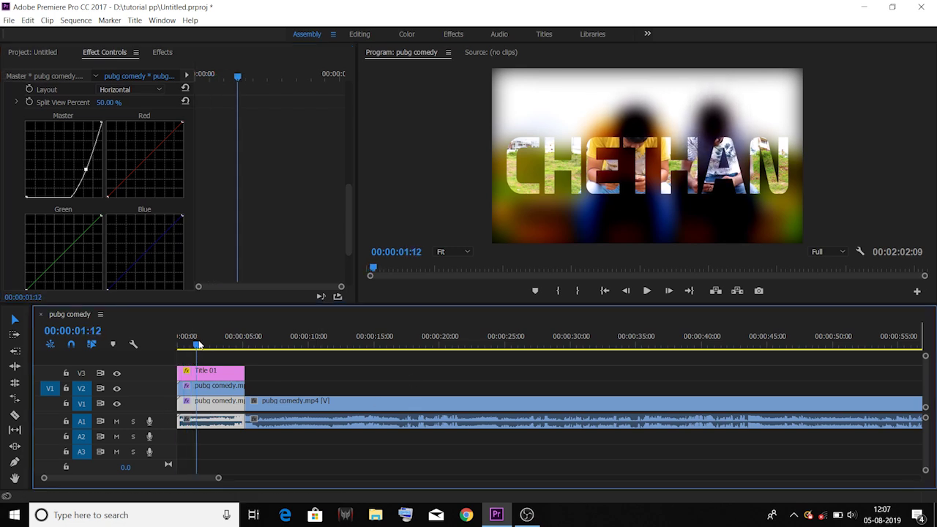
pyautogui.moveTo(148, 164)
pyautogui.mouseDown()
pyautogui.moveTo(131, 142)
pyautogui.moveTo(151, 161)
pyautogui.moveTo(137, 153)
pyautogui.mouseUp()
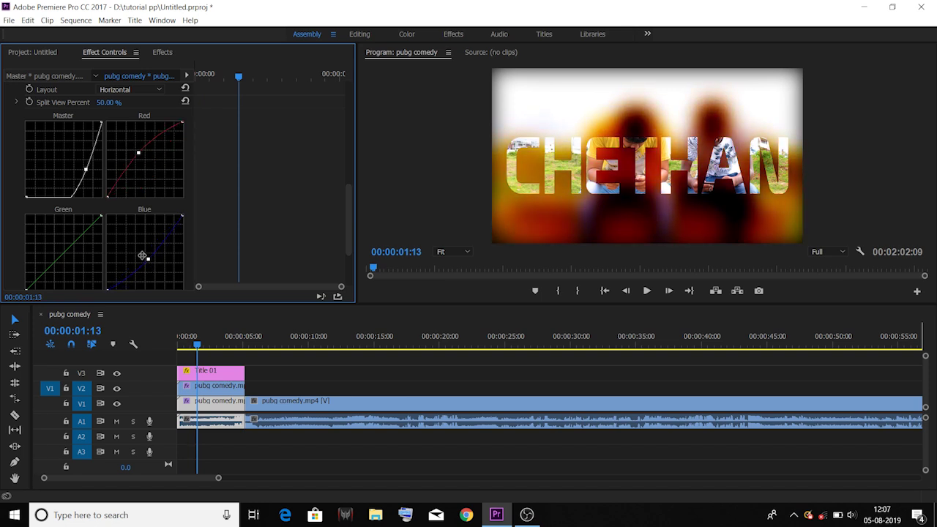